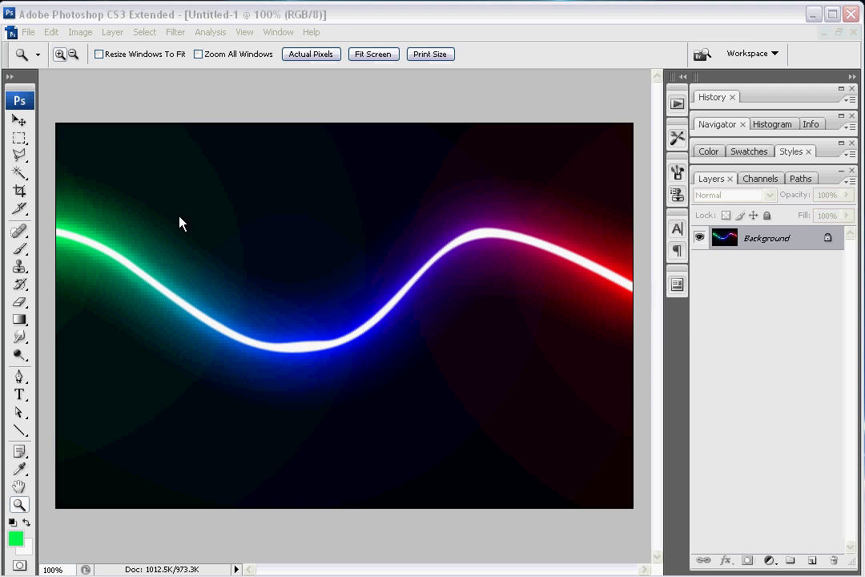
- Zoom in and pan along the streak's green end, then zoom back out to the full image
click(46, 16)
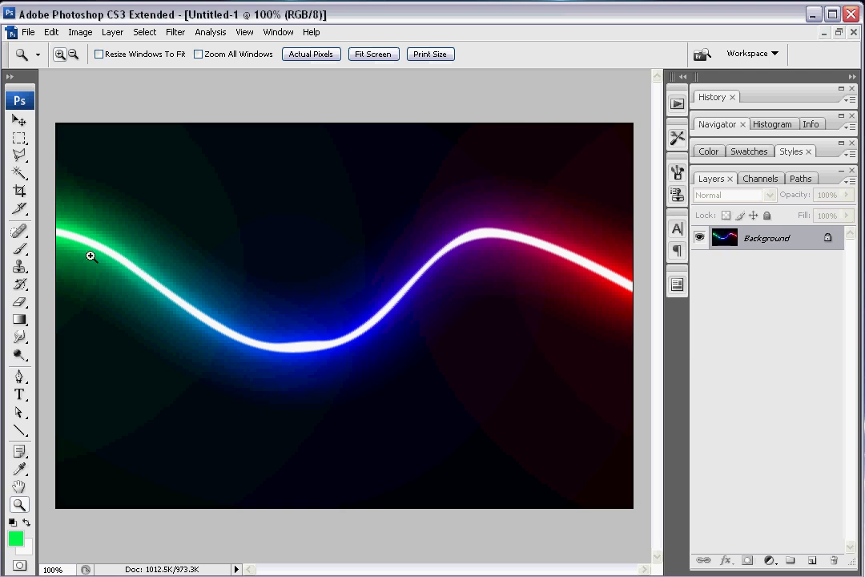
click(88, 247)
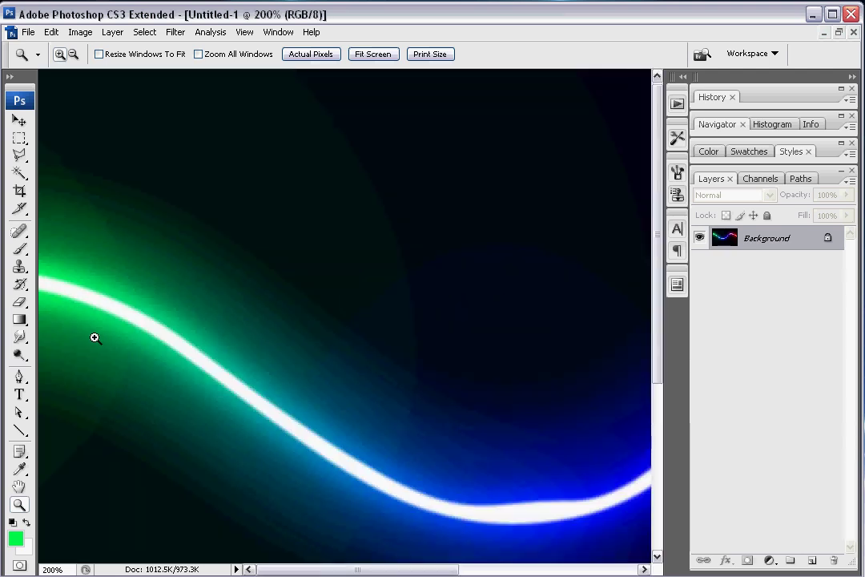
key(v)
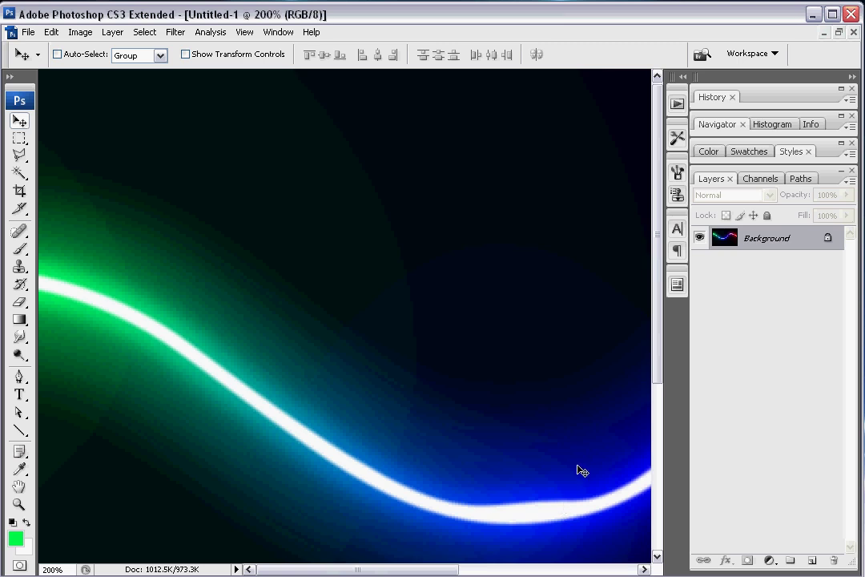
key(h)
drag(545, 447, 161, 356)
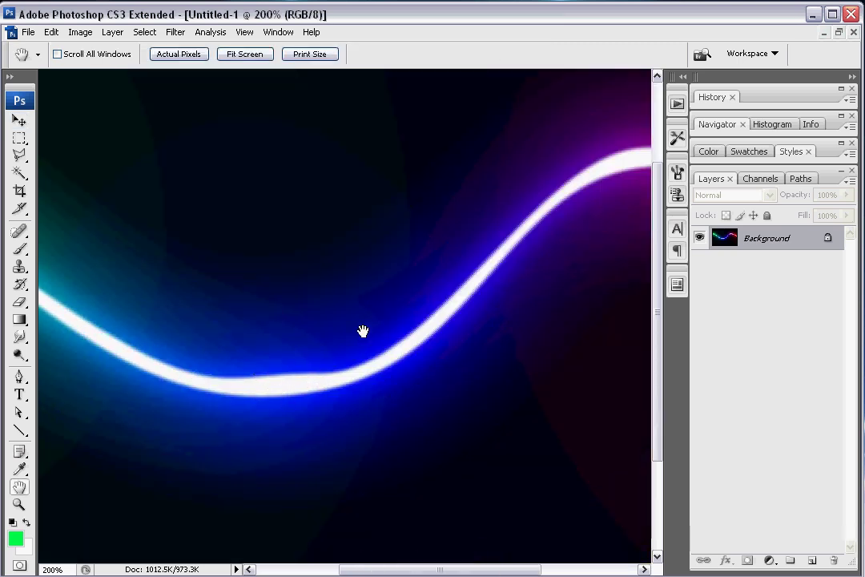
drag(363, 331, 145, 453)
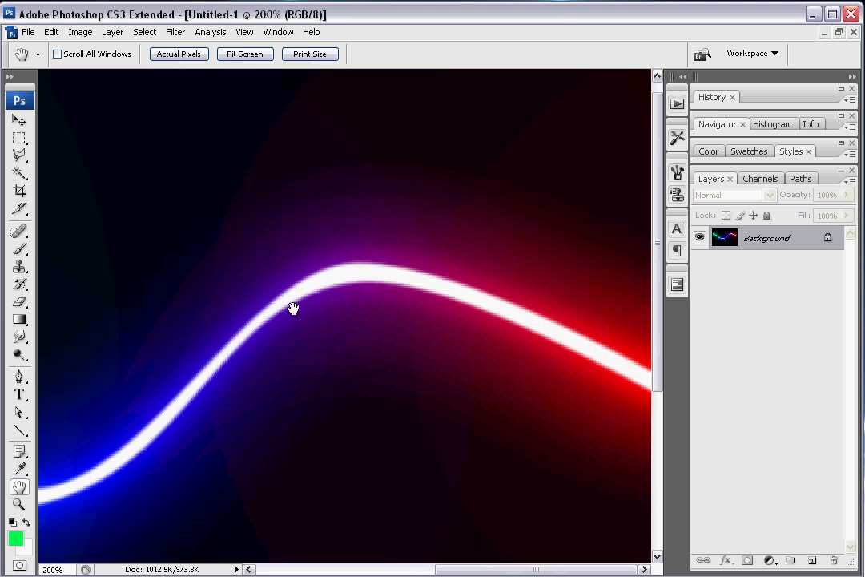
scroll(523, 310, down, 2)
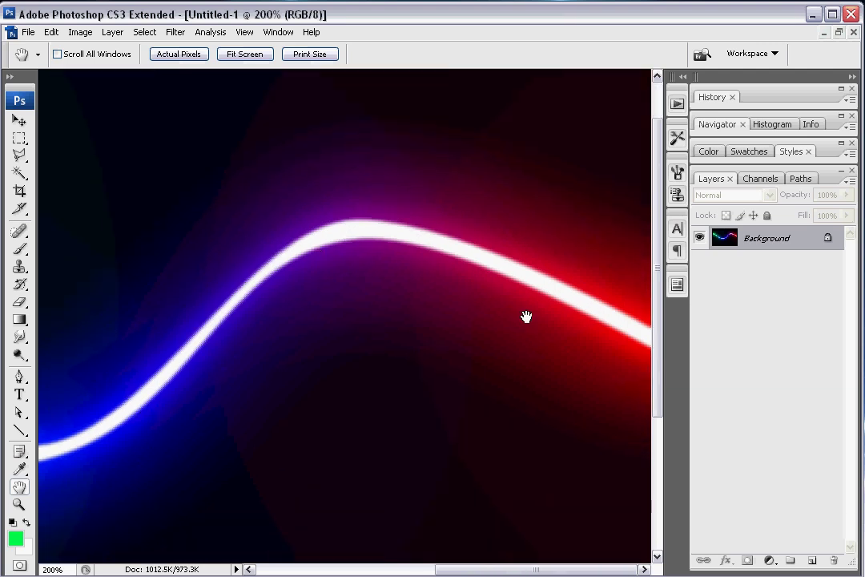
scroll(449, 272, down, 2)
scroll(201, 341, left, 10)
scroll(224, 349, up, 4)
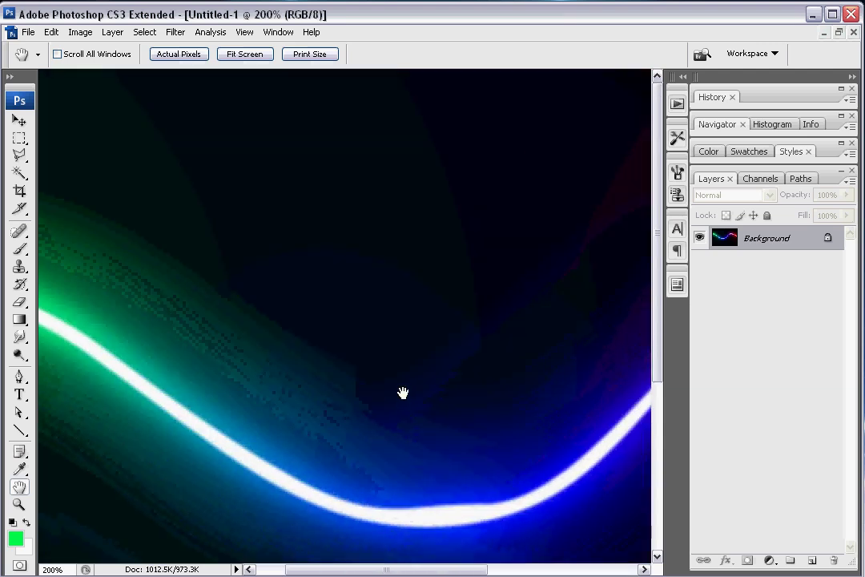
drag(403, 392, 444, 319)
key(z)
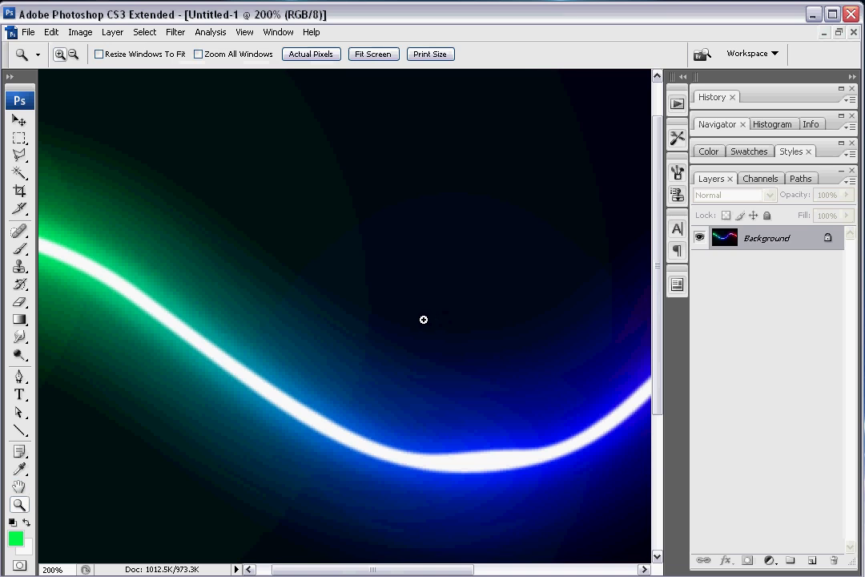
alt+click(419, 317)
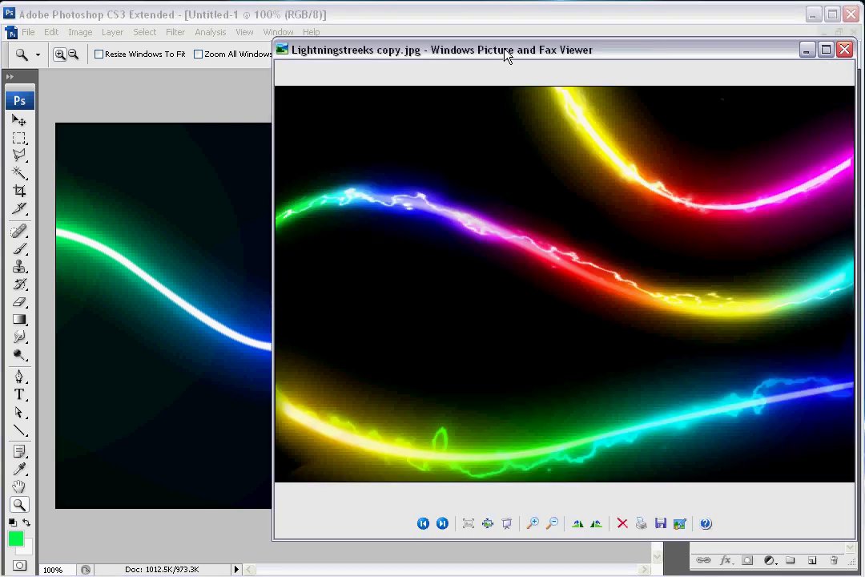
- Cycle through the example images in the picture viewer, then minimize it
drag(506, 56, 336, 48)
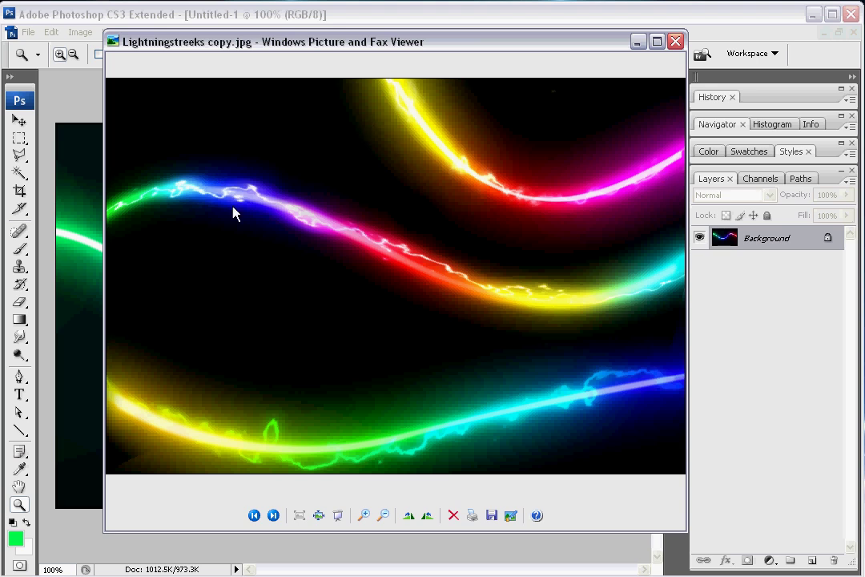
click(273, 516)
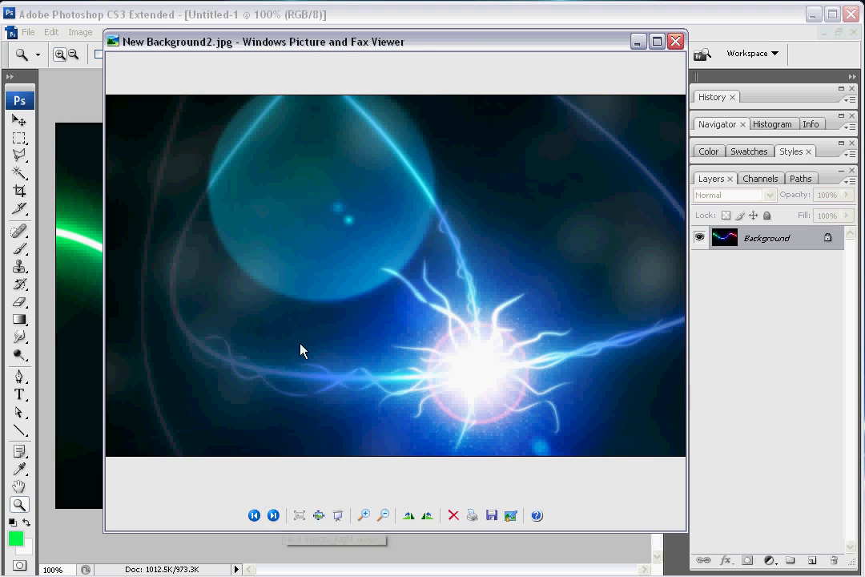
click(274, 516)
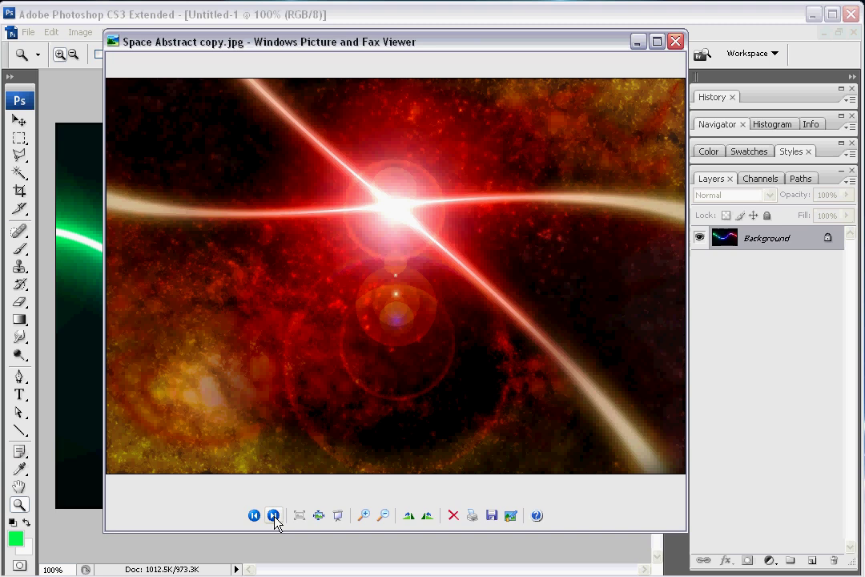
click(274, 517)
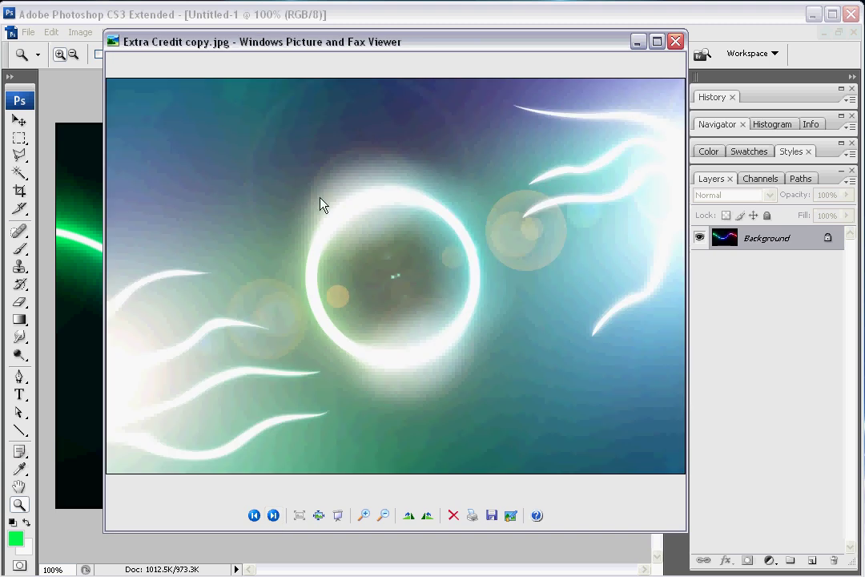
click(272, 516)
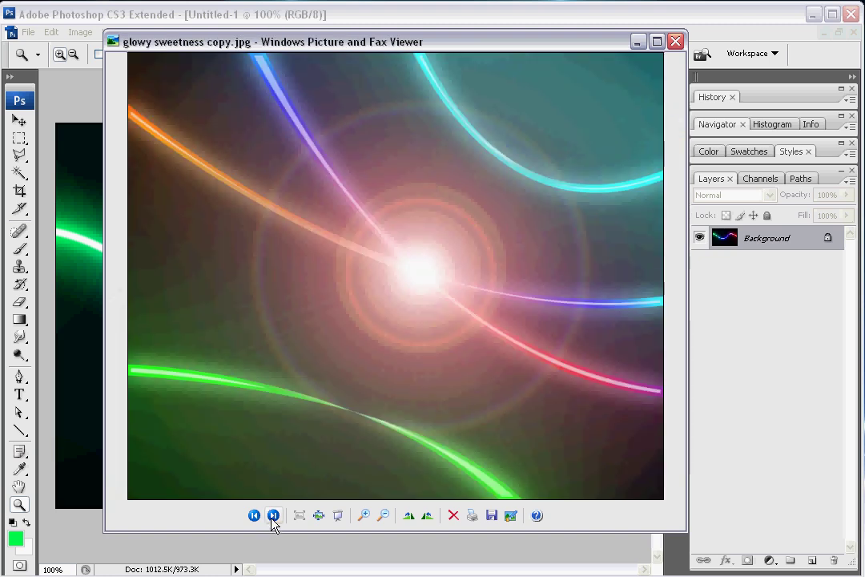
click(273, 517)
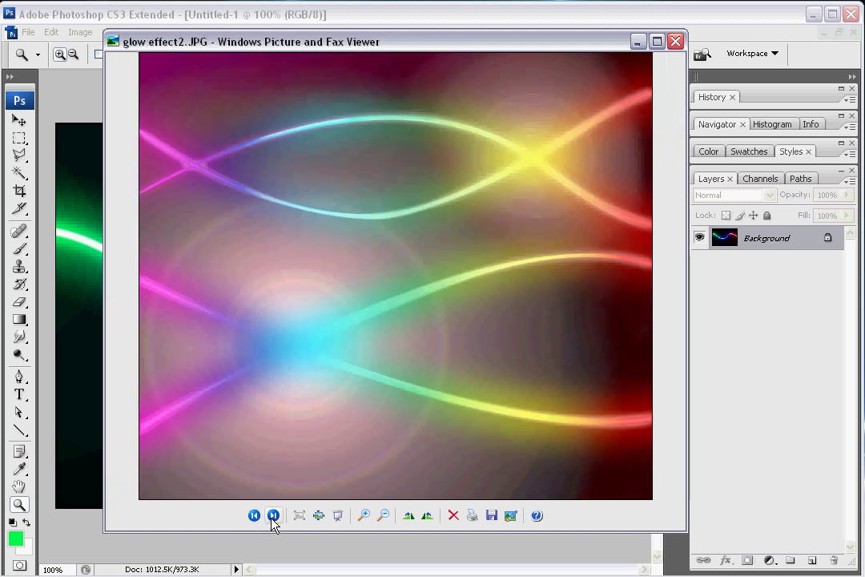
click(273, 516)
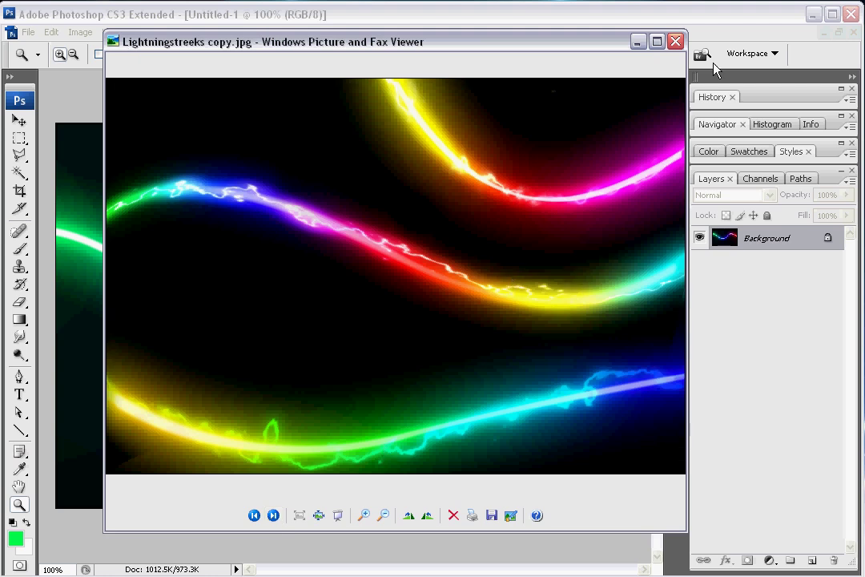
click(638, 41)
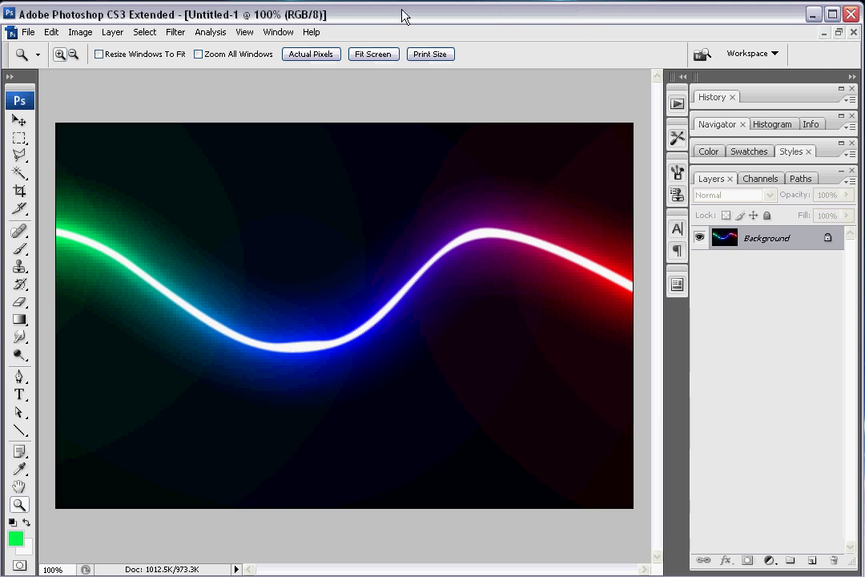
- Bring up the Open dialog and cancel it without opening anything
click(51, 32)
mouse_move(29, 32)
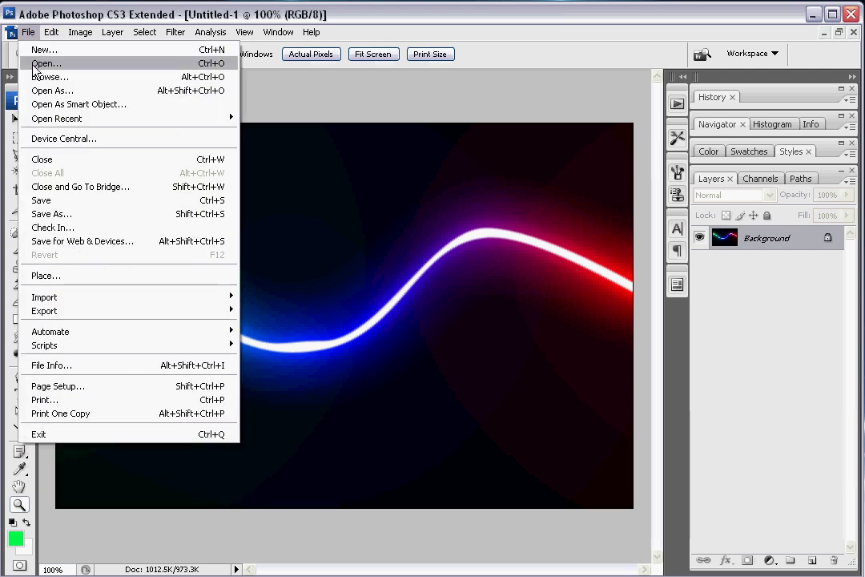
click(32, 67)
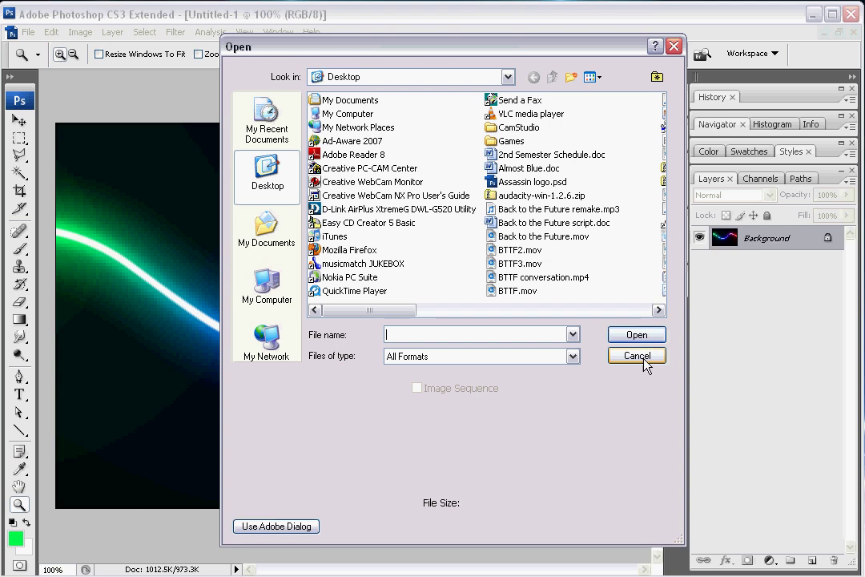
click(641, 357)
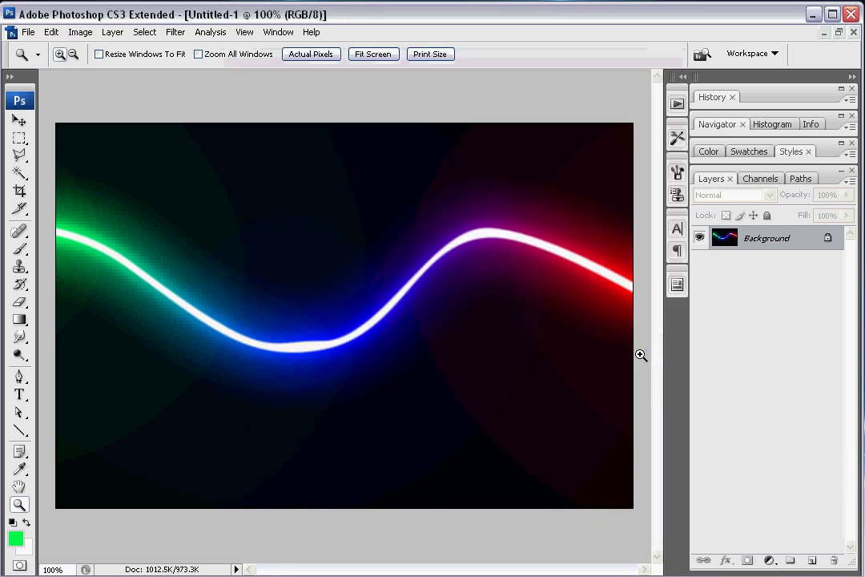
- Close the streak image without saving it
click(29, 34)
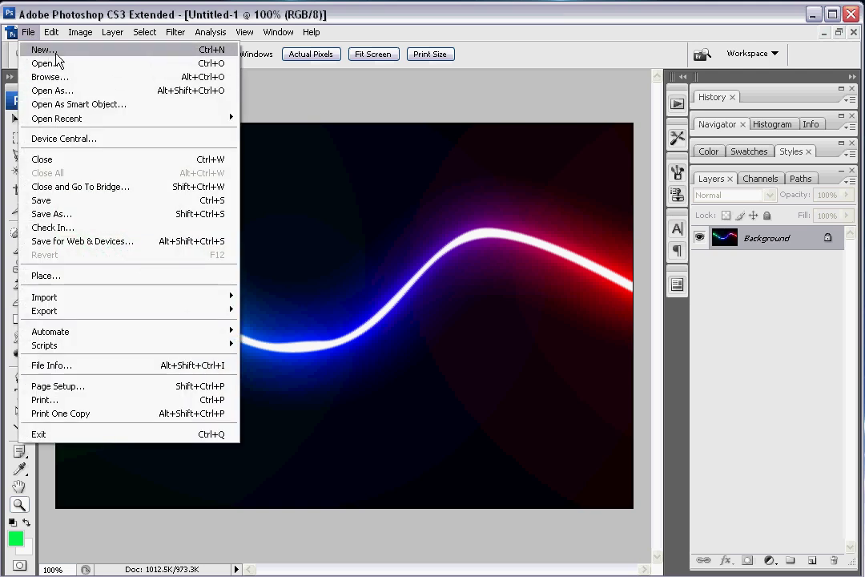
click(48, 160)
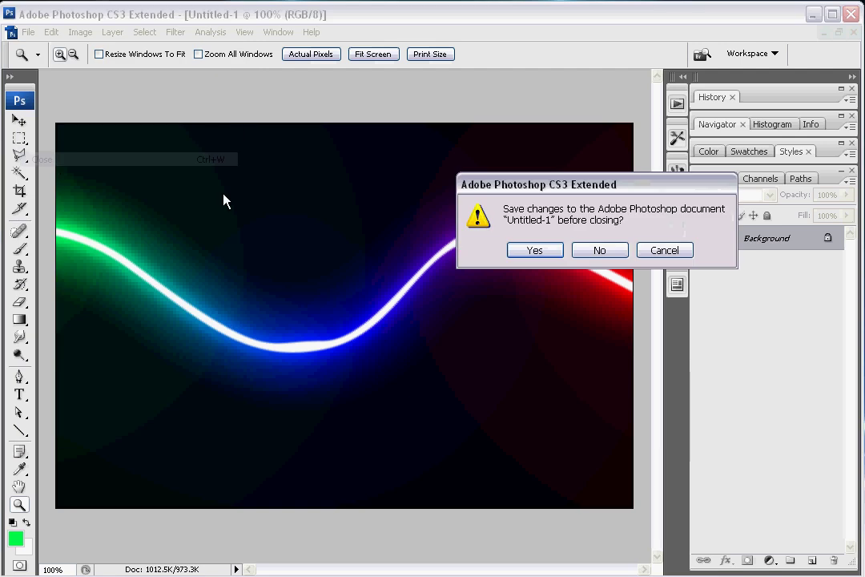
click(600, 250)
- Create a new 720 × 480 px, 300 ppi document
click(13, 32)
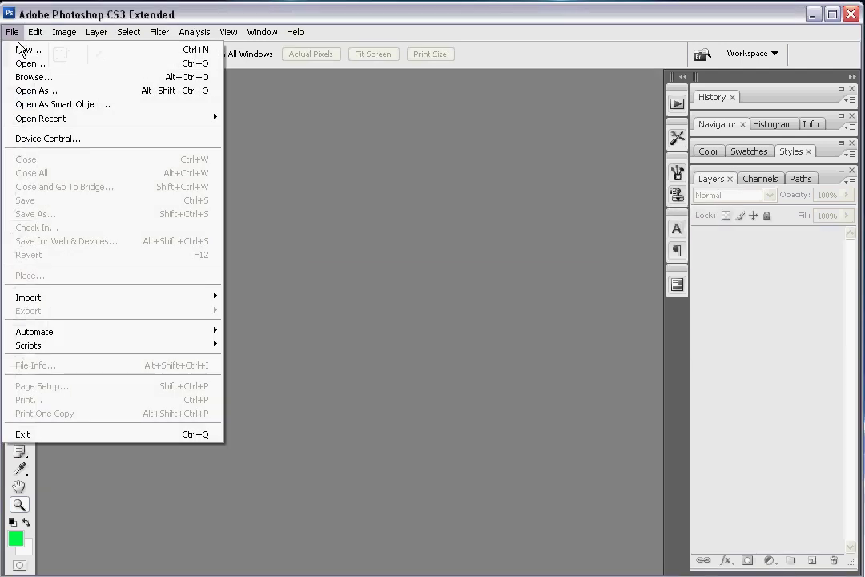
click(27, 49)
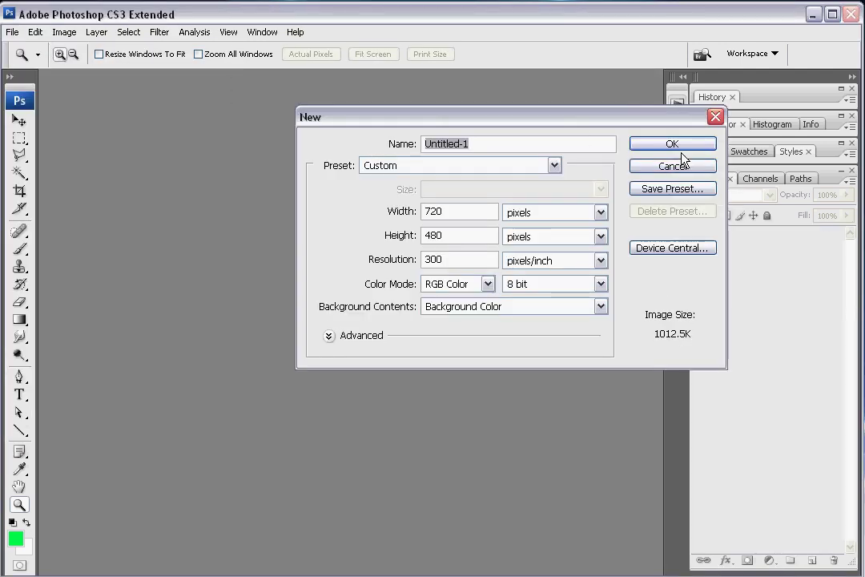
click(677, 166)
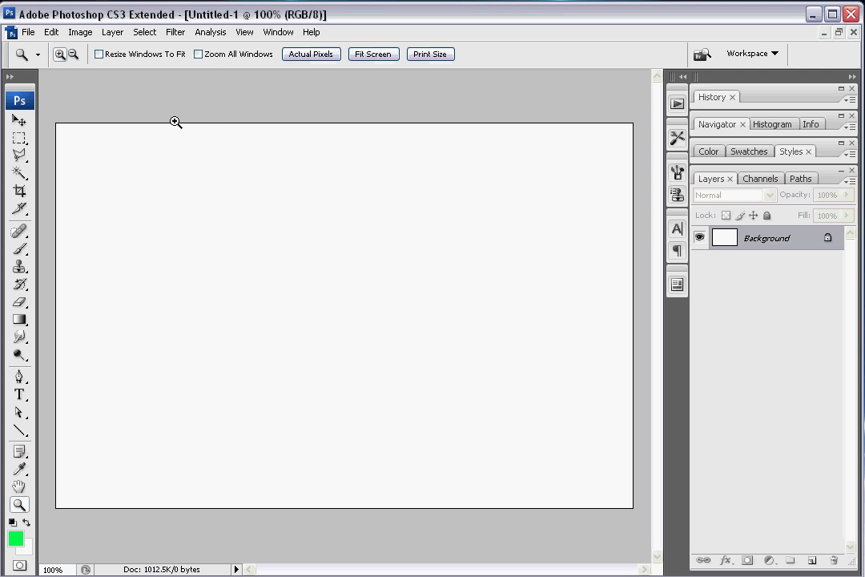
- Use Edit > Fill with Black contents to paint the Background layer solid black
click(51, 32)
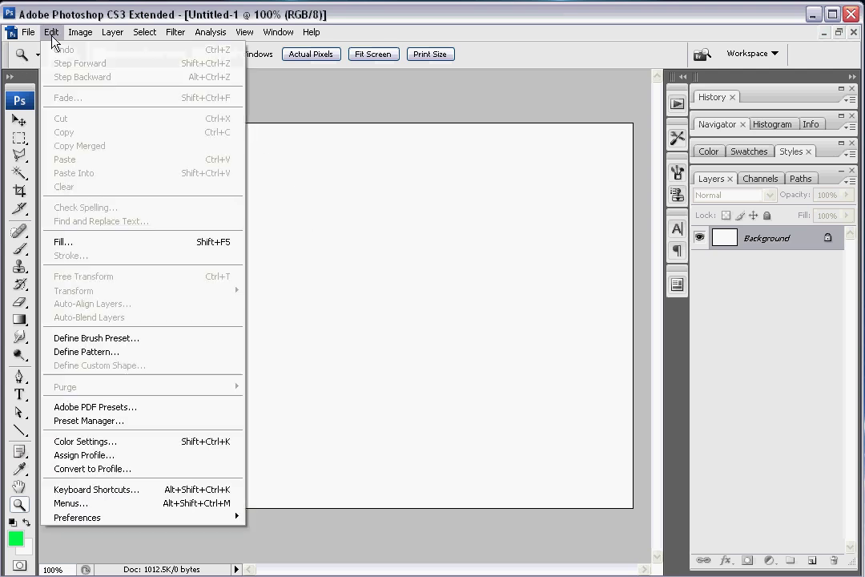
click(136, 243)
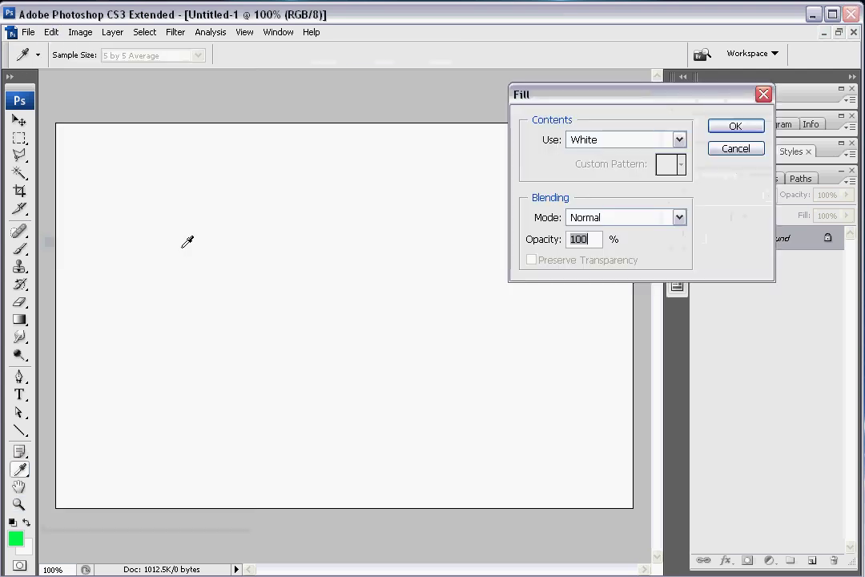
click(643, 142)
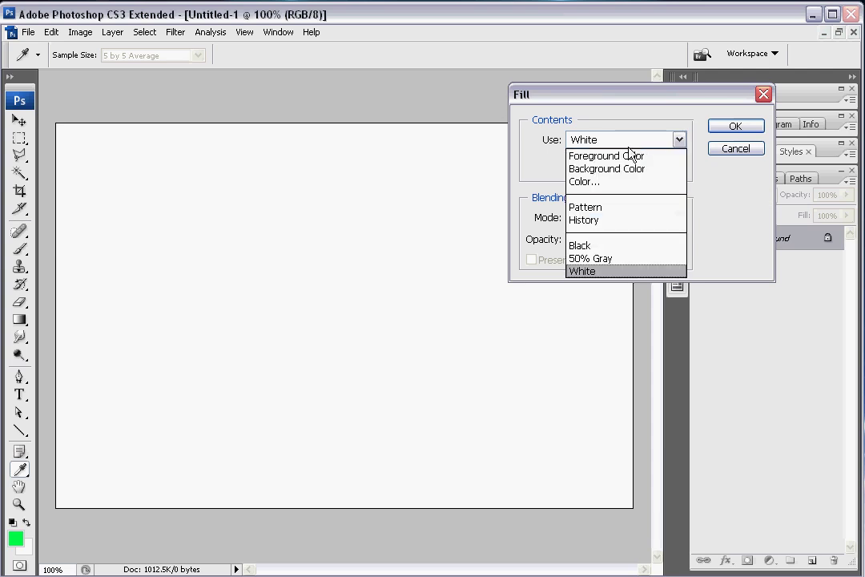
click(596, 248)
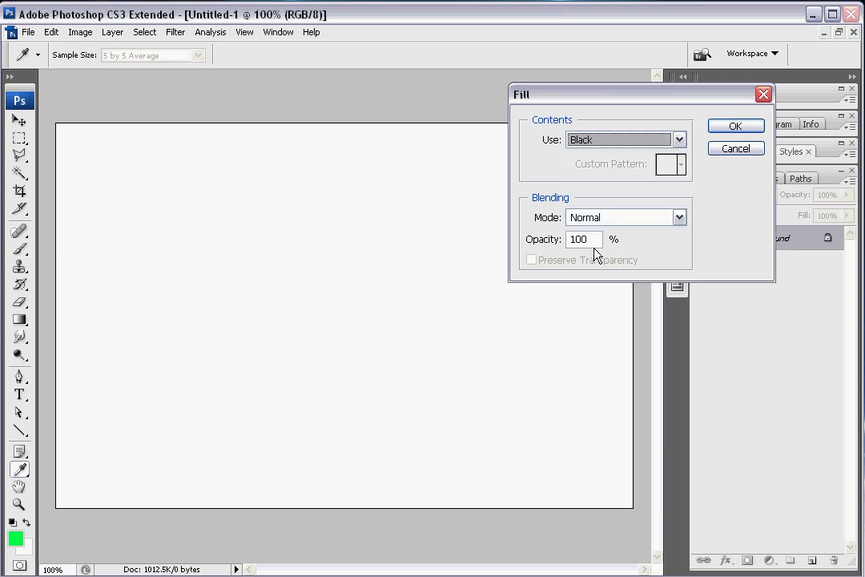
click(735, 126)
key(z)
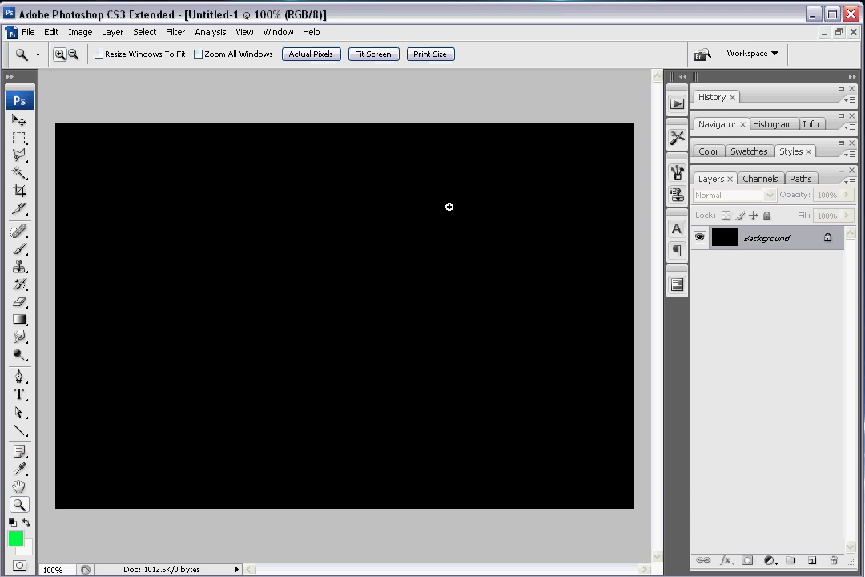
- Create a new empty Path 1 in the Paths panel and pick the Pen tool
click(798, 179)
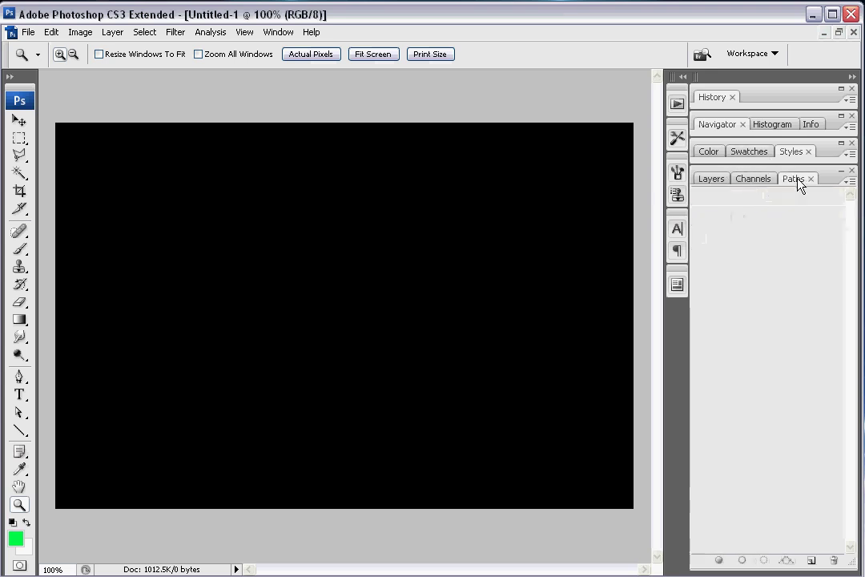
click(811, 559)
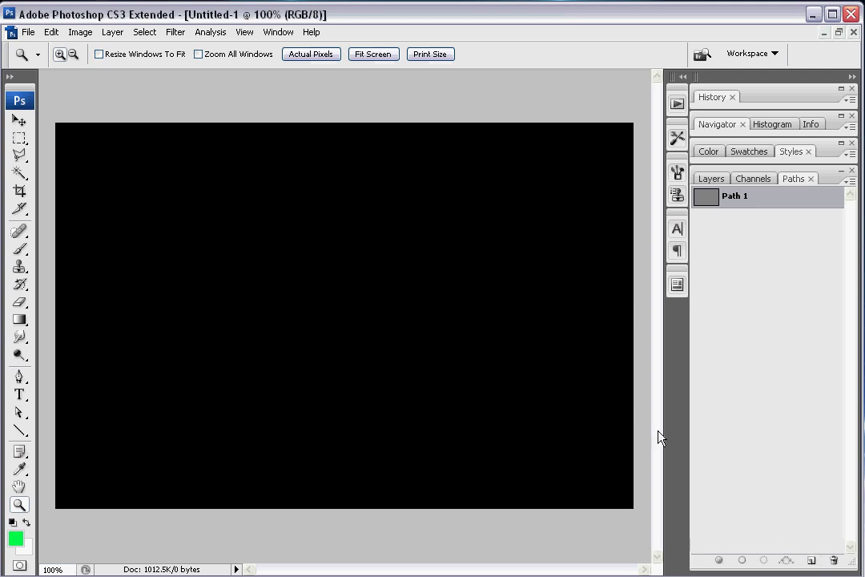
click(20, 376)
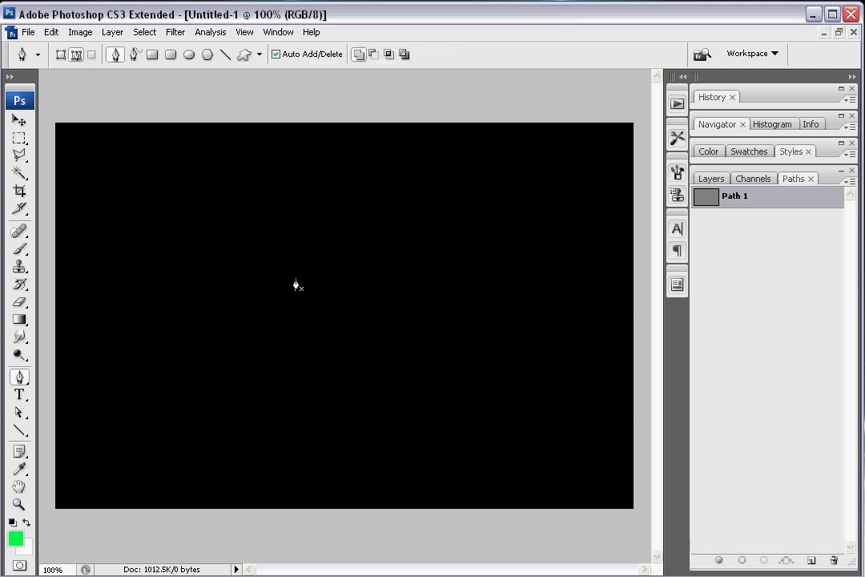
ctrl+alt+click(338, 316)
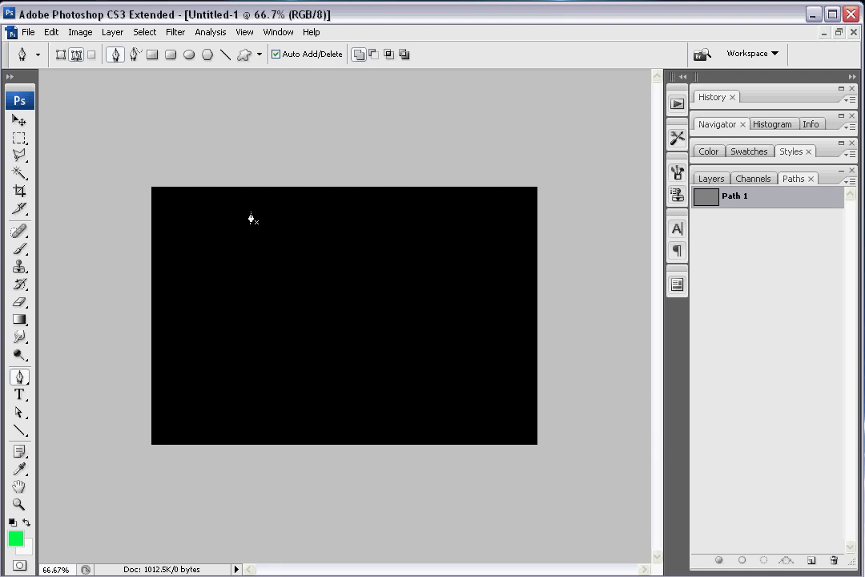
- Draw a wavy curve with anchors from left of the canvas to past its right edge
click(69, 248)
drag(230, 288, 273, 269)
drag(367, 380, 412, 405)
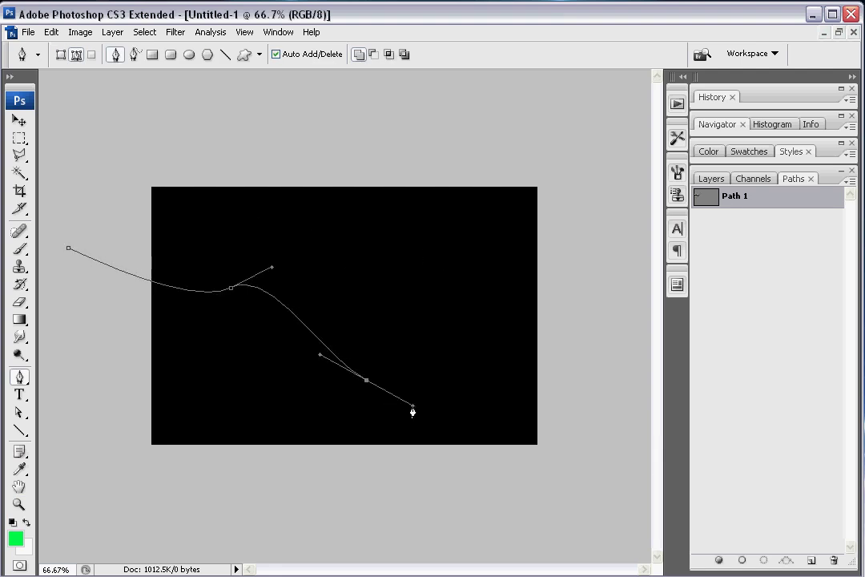
drag(471, 297, 503, 282)
drag(578, 336, 605, 343)
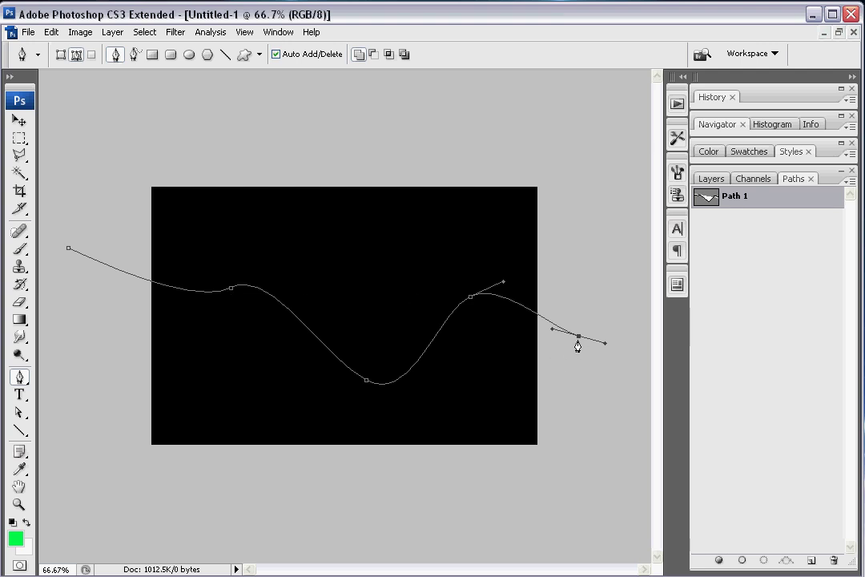
- Add return anchors from the pointed right tip back to the start, closing a narrow ribbon
click(577, 340)
drag(474, 305, 447, 323)
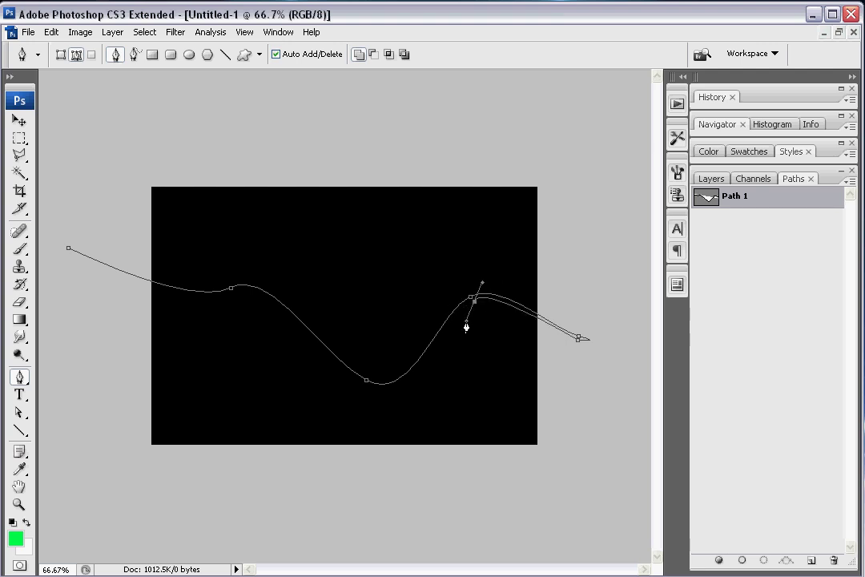
drag(466, 326, 440, 327)
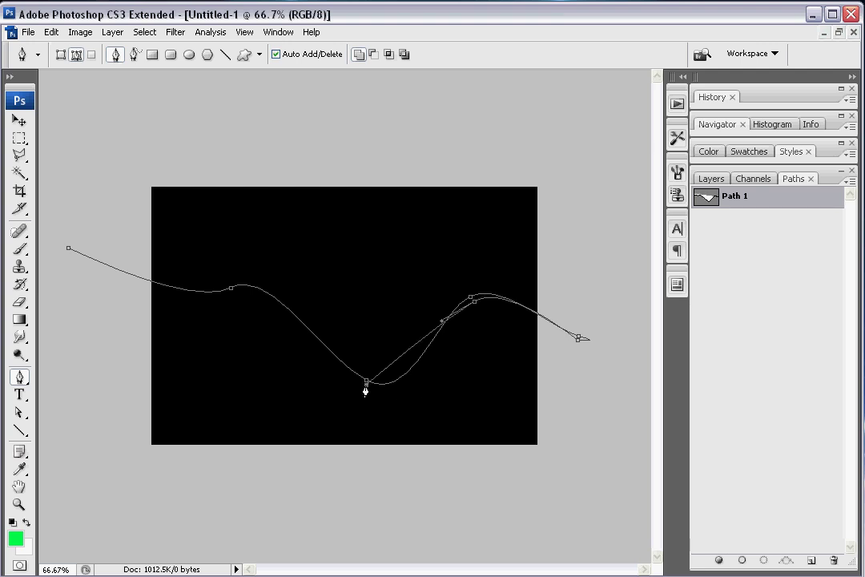
drag(365, 392, 319, 360)
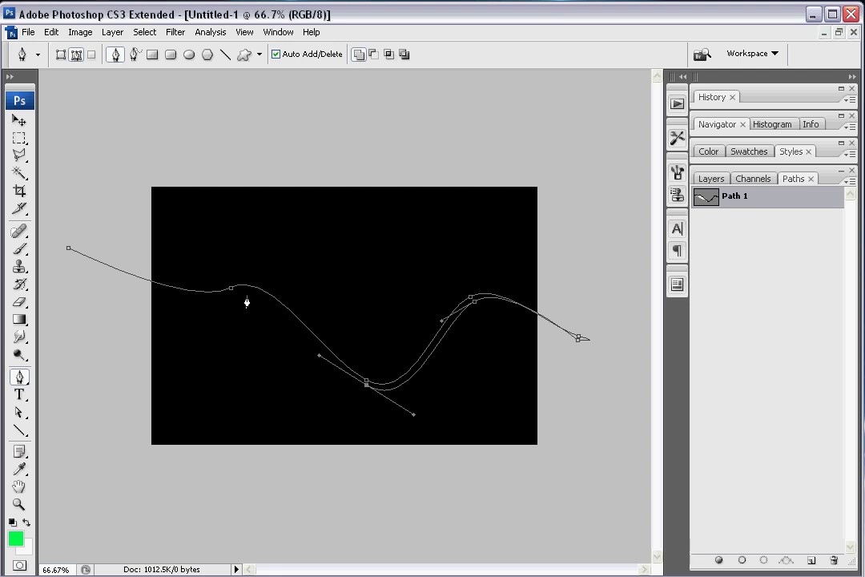
drag(238, 297, 207, 305)
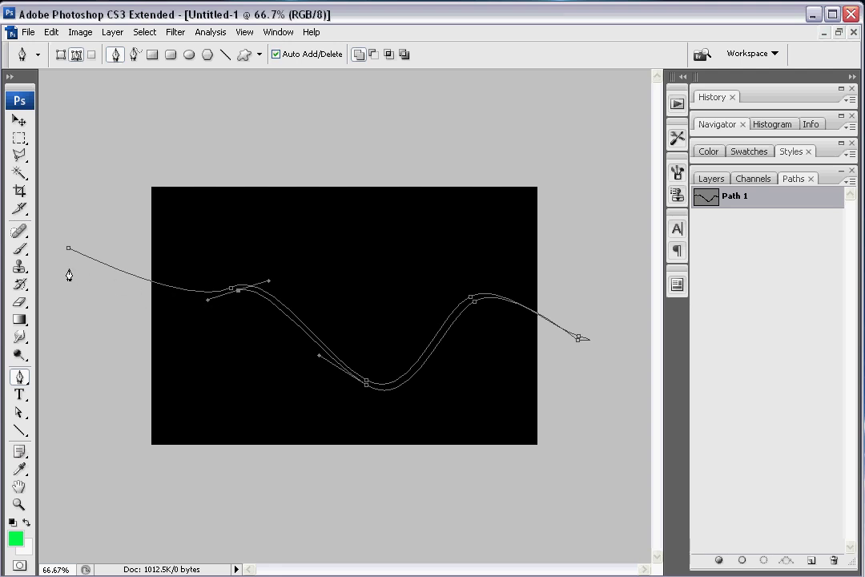
drag(66, 255, 185, 302)
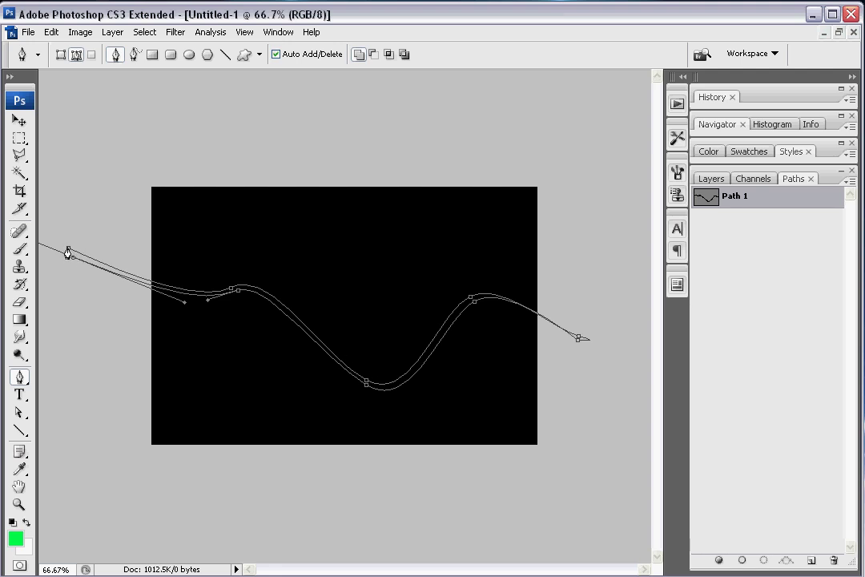
key(Escape)
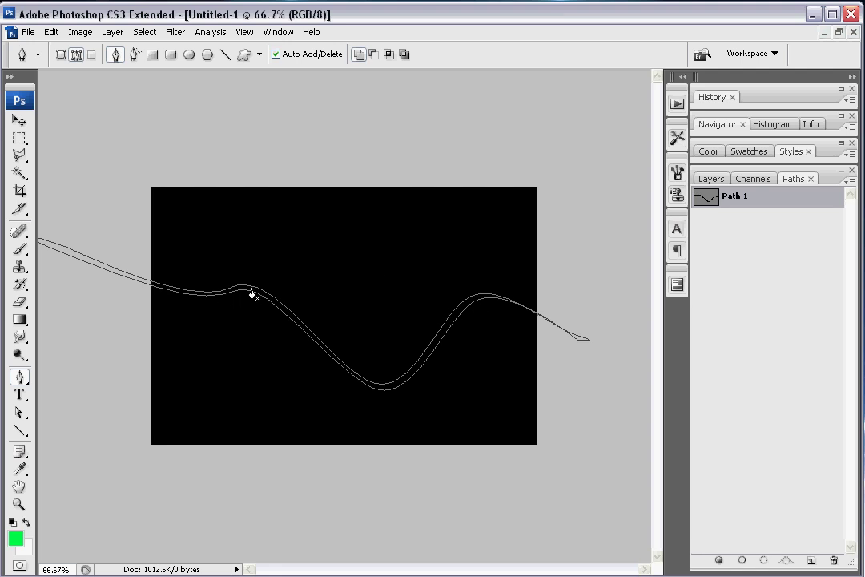
- Reshape the ribbon near the right hump and its pointed end, and shift it slightly up-right
key(a)
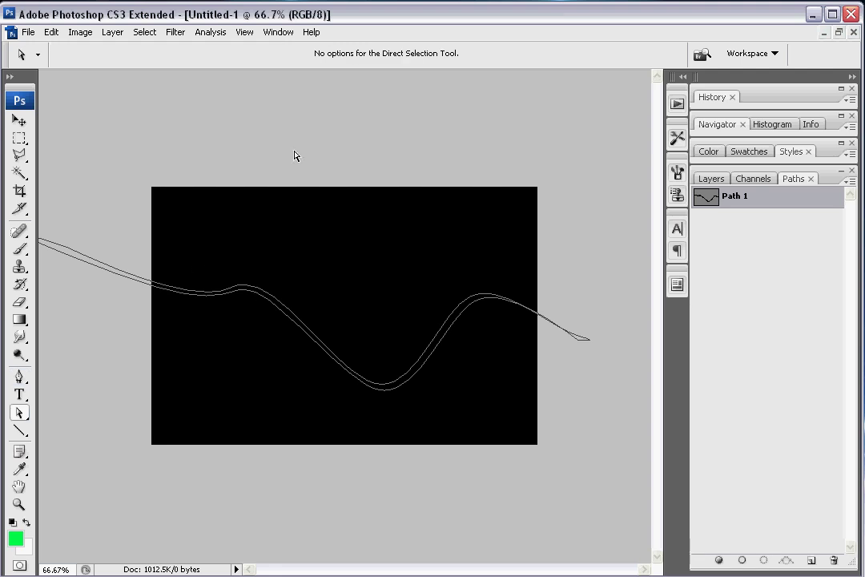
click(491, 302)
drag(475, 303, 472, 312)
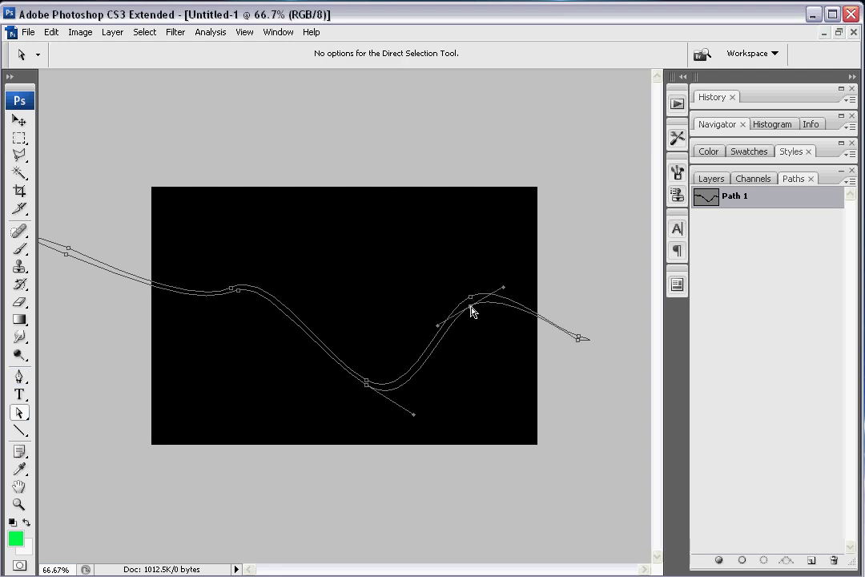
click(579, 340)
drag(581, 344, 562, 340)
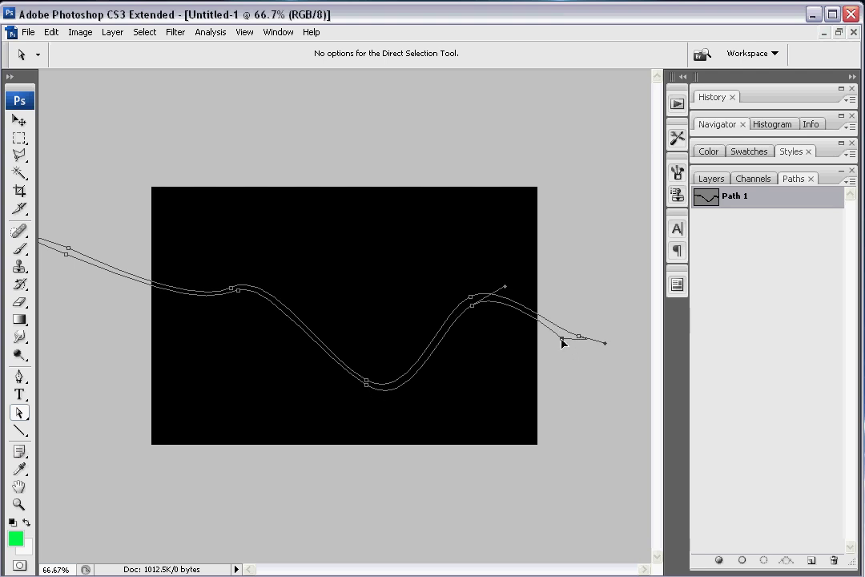
alt+click(563, 342)
key(p)
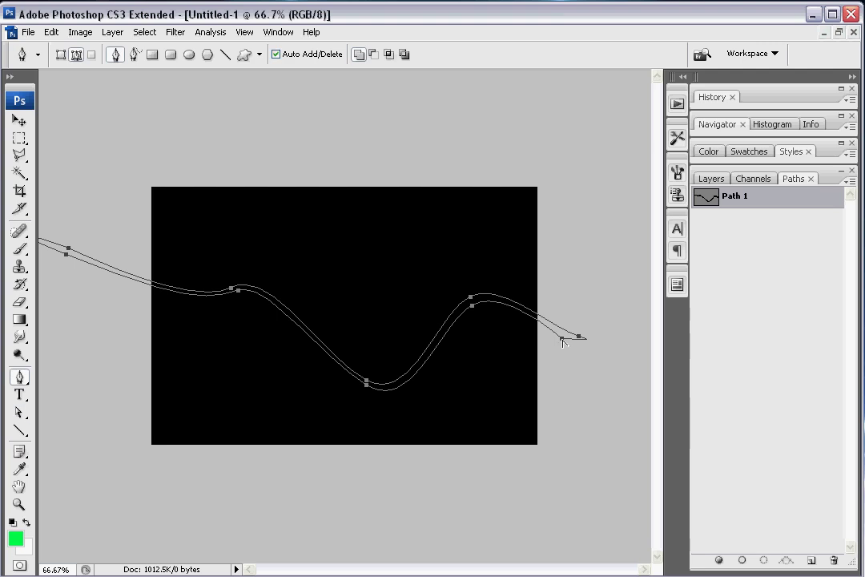
mouse_move(563, 343)
mouse_down()
mouse_move(571, 346)
mouse_move(563, 334)
mouse_move(597, 339)
mouse_move(589, 326)
mouse_move(567, 330)
mouse_up()
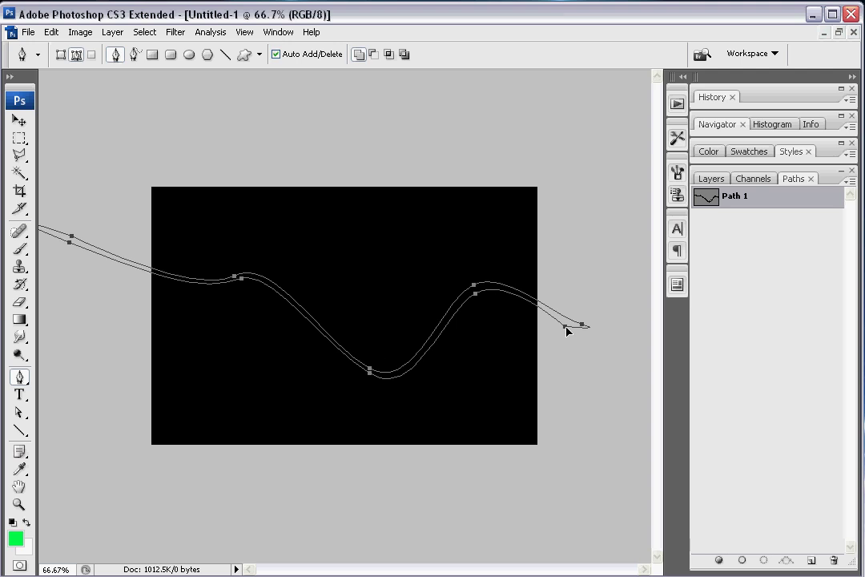
- Nudge the right and left anchors to smooth the ribbon's curves
key(a)
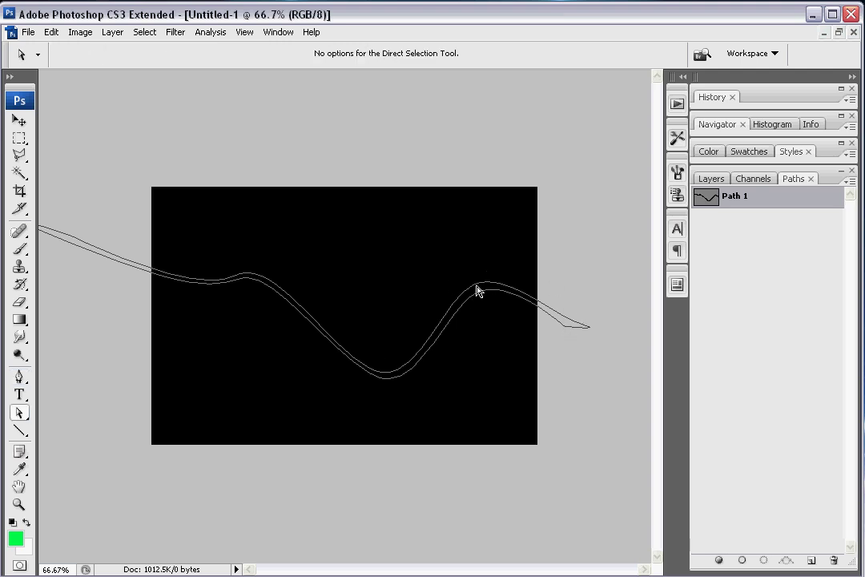
click(476, 290)
mouse_move(475, 290)
mouse_down()
mouse_move(432, 139)
mouse_move(379, 292)
mouse_move(478, 291)
mouse_up()
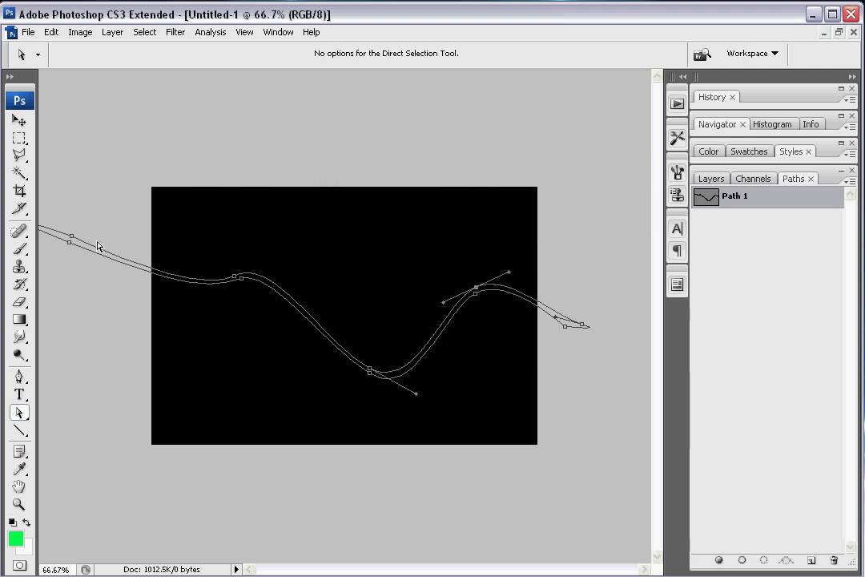
click(233, 278)
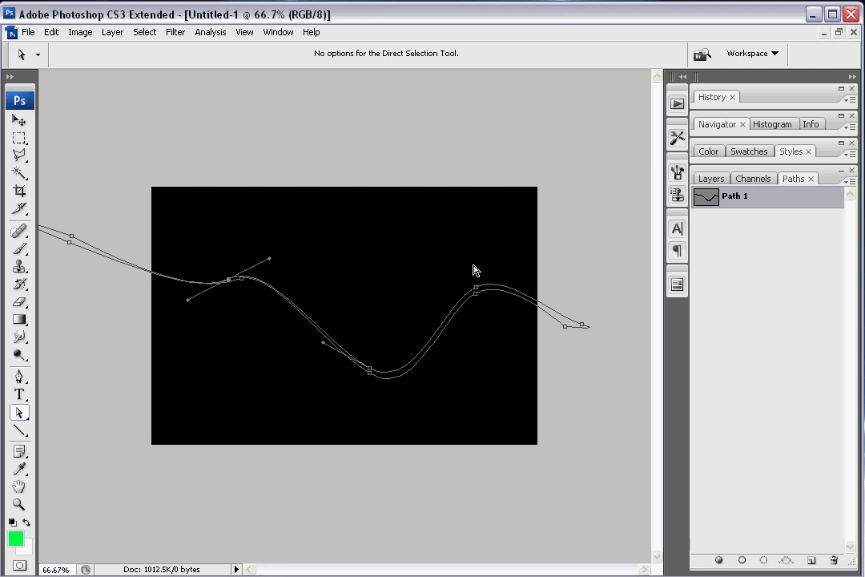
mouse_move(475, 291)
mouse_down()
mouse_move(476, 282)
mouse_move(472, 293)
mouse_up()
drag(230, 282, 230, 280)
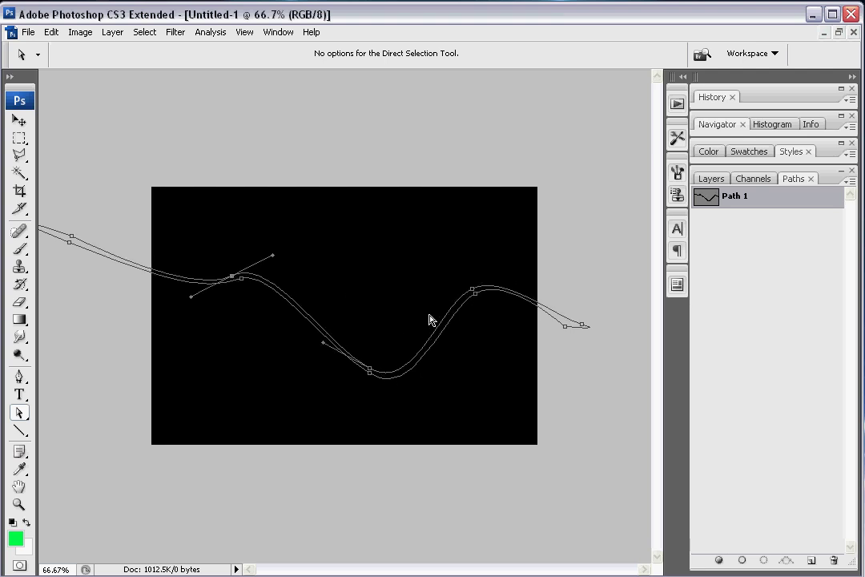
click(558, 366)
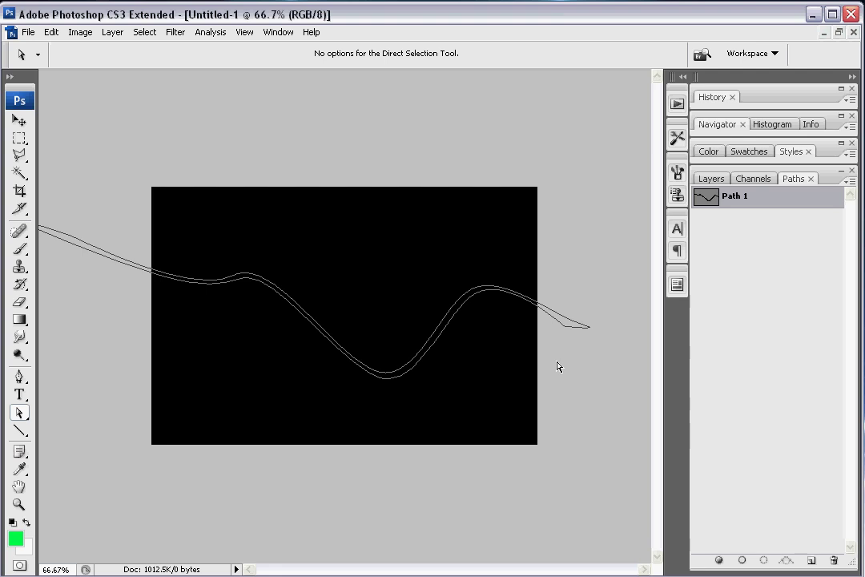
- Load the ribbon path as a selection, add two new layers, and move Layer 2 below Layer 1
click(765, 560)
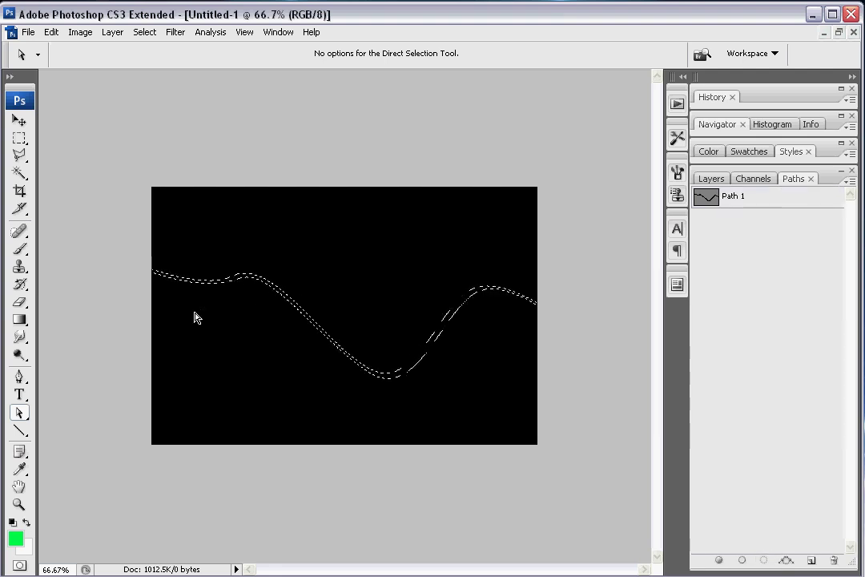
click(713, 182)
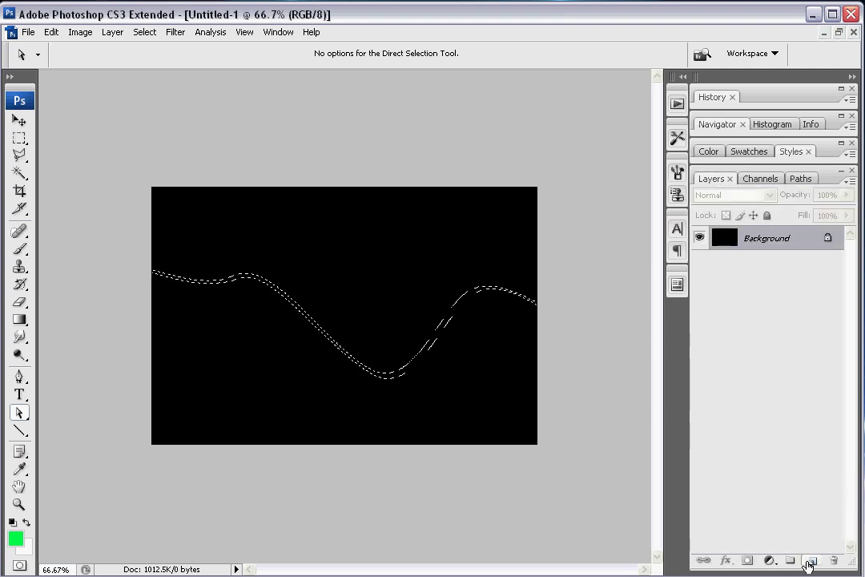
click(811, 560)
click(810, 559)
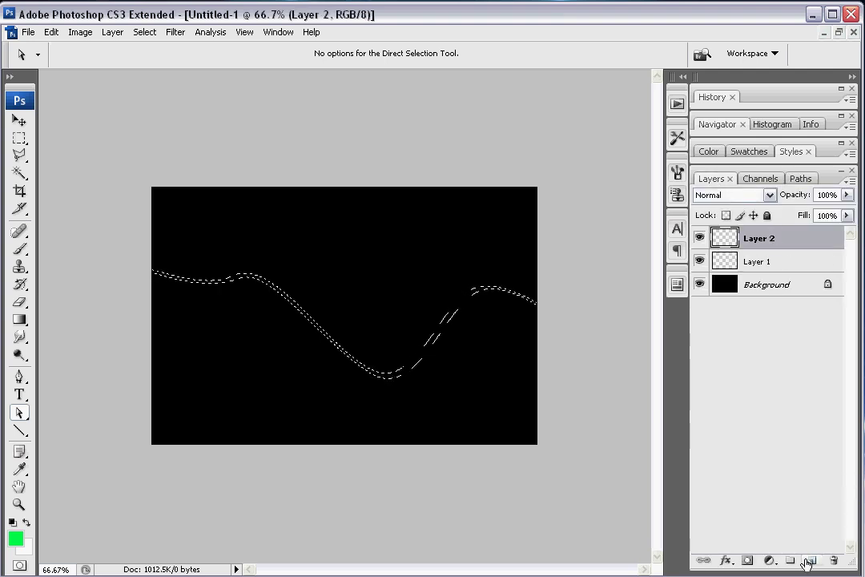
drag(782, 243, 779, 276)
- Rename the top layer 'White' and the one beneath it 'Color'
double_click(760, 238)
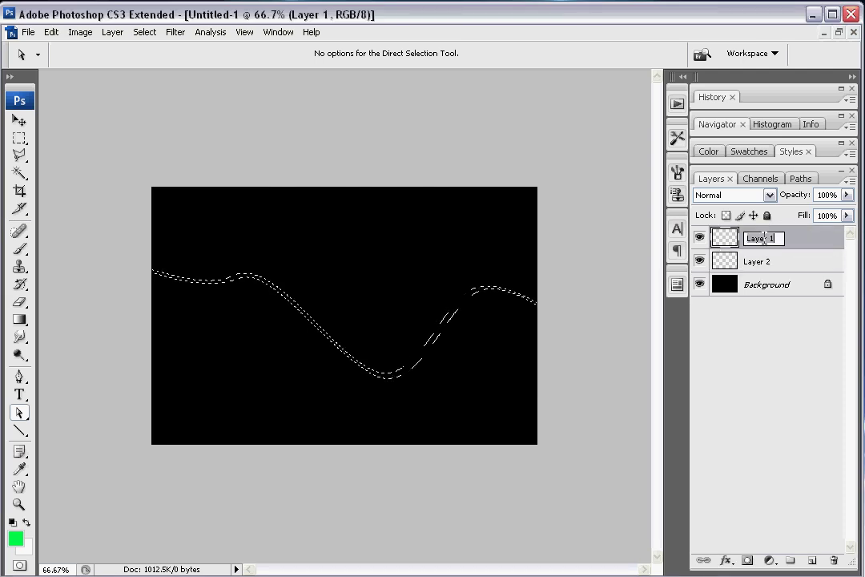
text(White)
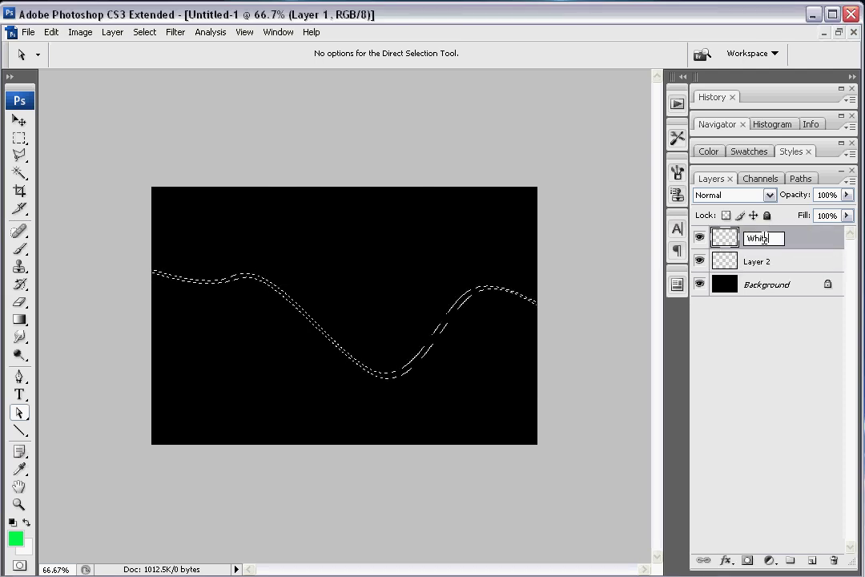
click(762, 261)
double_click(763, 261)
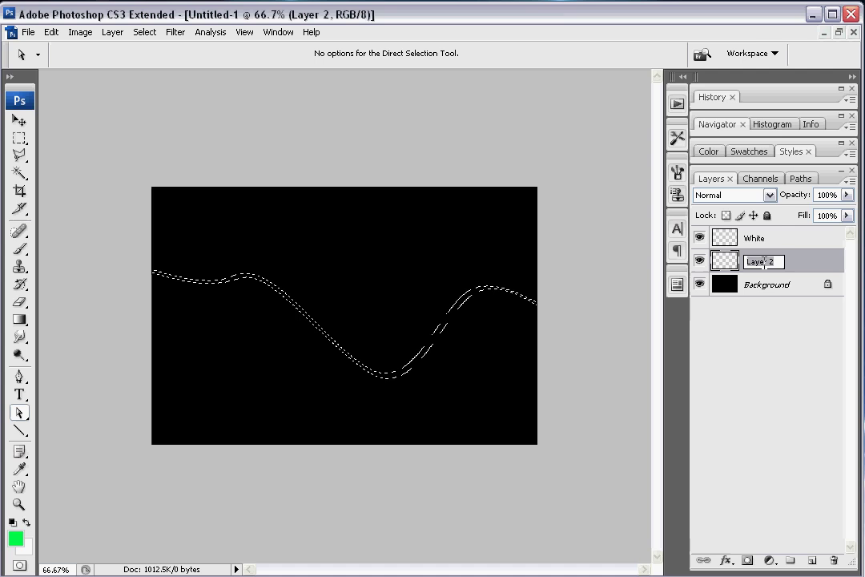
text(Colo)
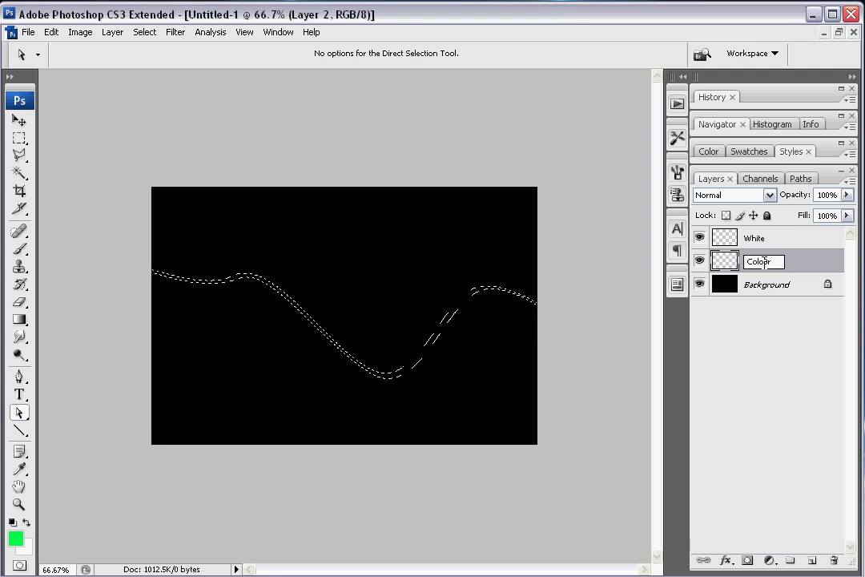
text(r)
click(789, 366)
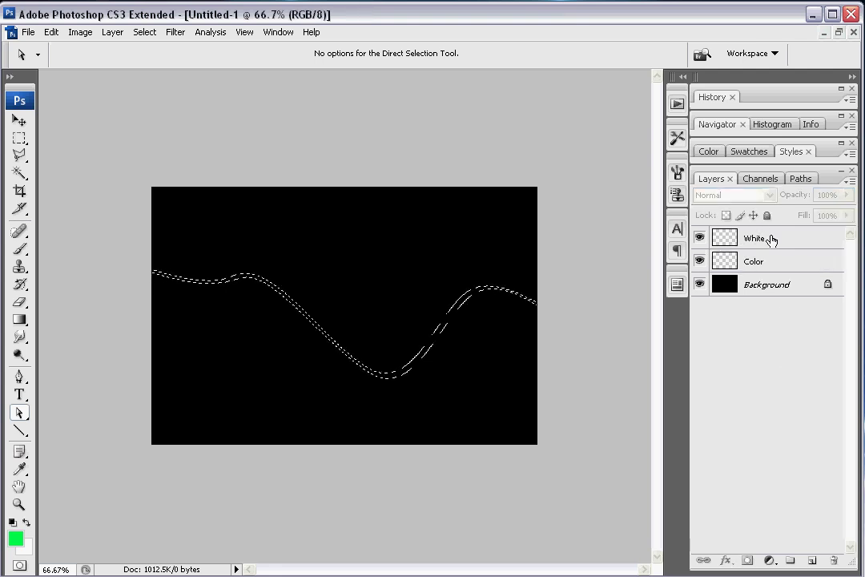
- On the White layer, fill the ribbon selection with White and deselect it
click(783, 259)
click(777, 237)
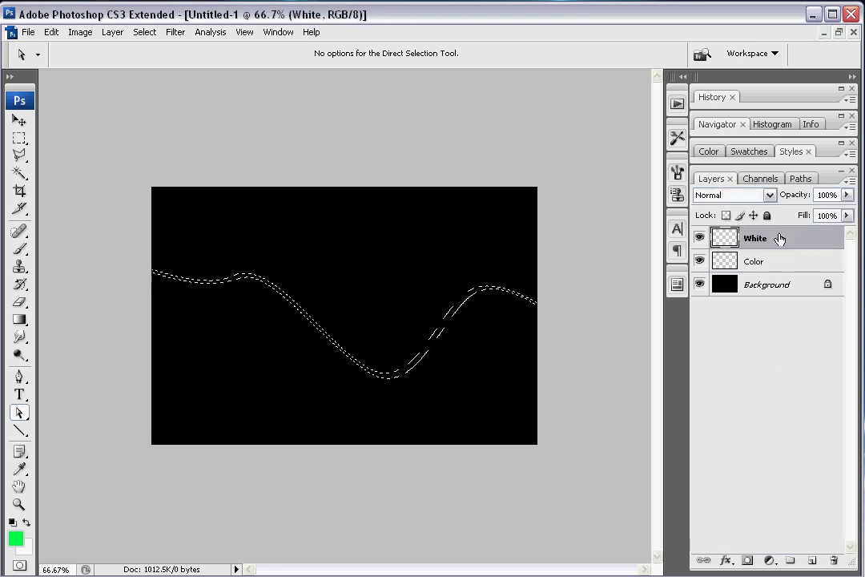
key(shift+F5)
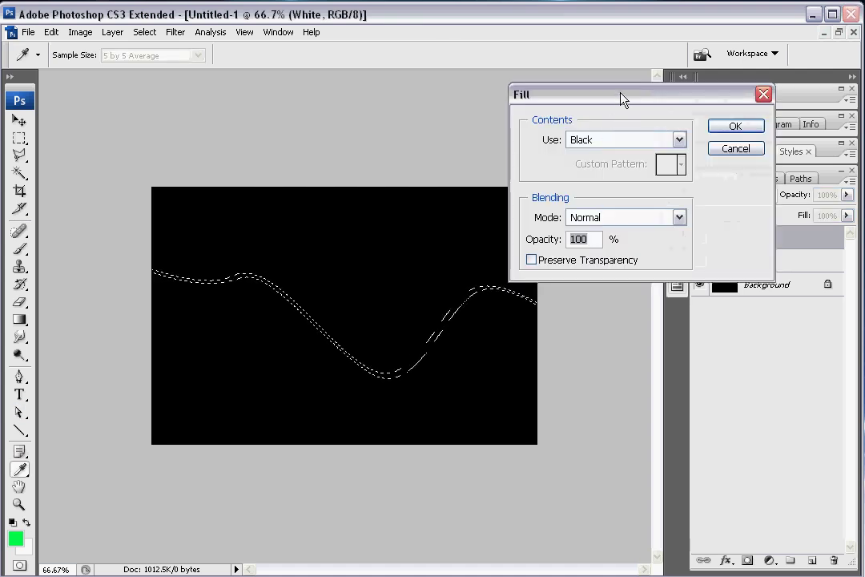
drag(622, 98, 538, 114)
click(597, 154)
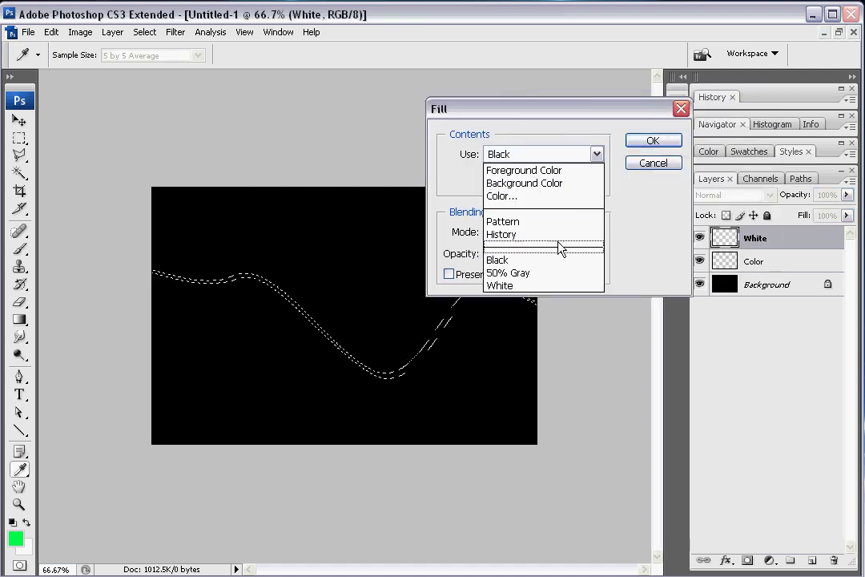
click(556, 286)
click(653, 141)
key(ctrl+d)
key(a)
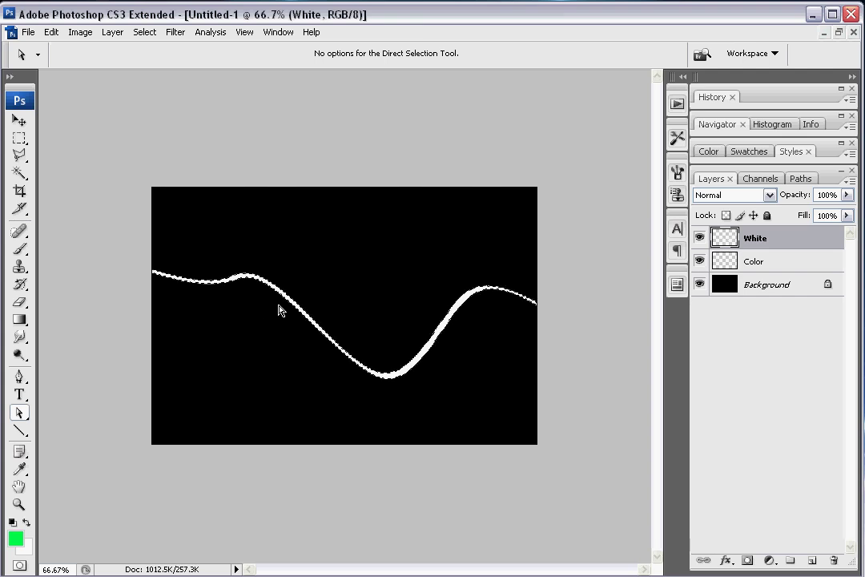
key(alt+Tab)
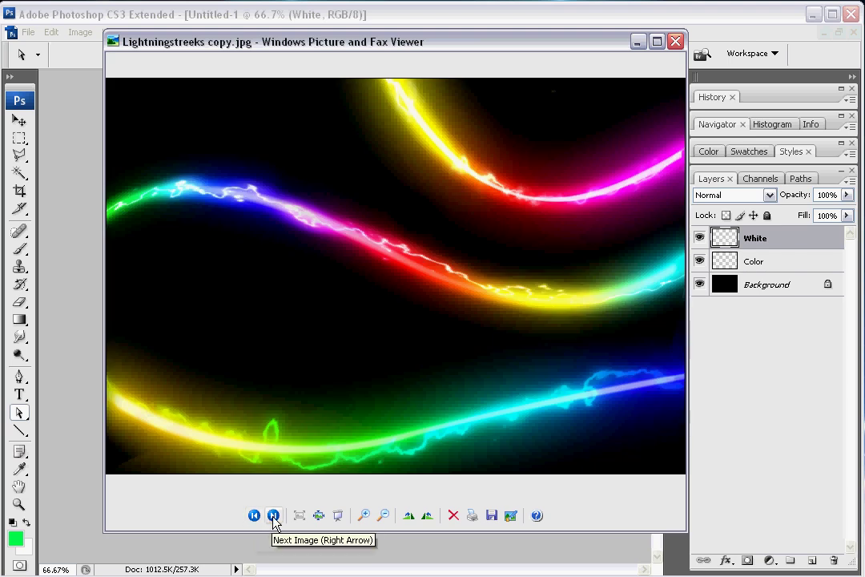
- Browse on to New Background2.jpg and Space Abstract copy.jpg, then close the viewer
click(273, 515)
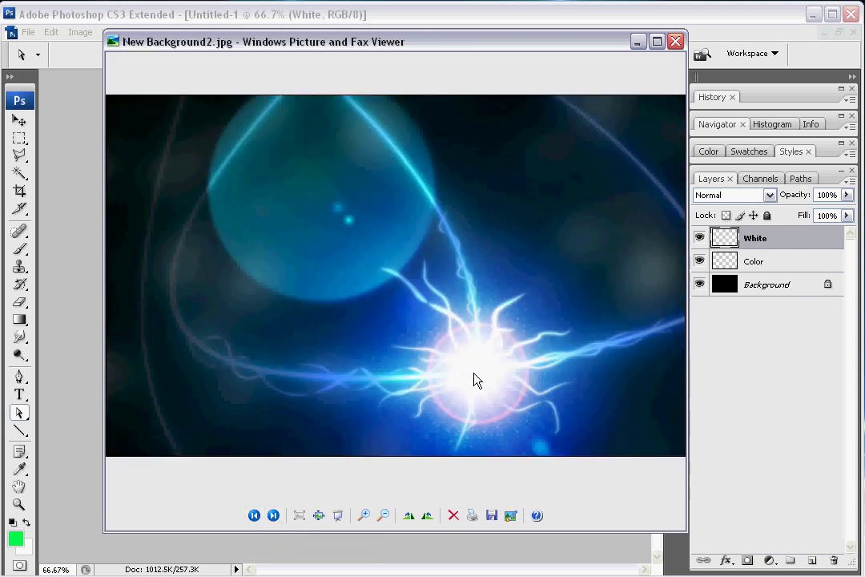
click(273, 516)
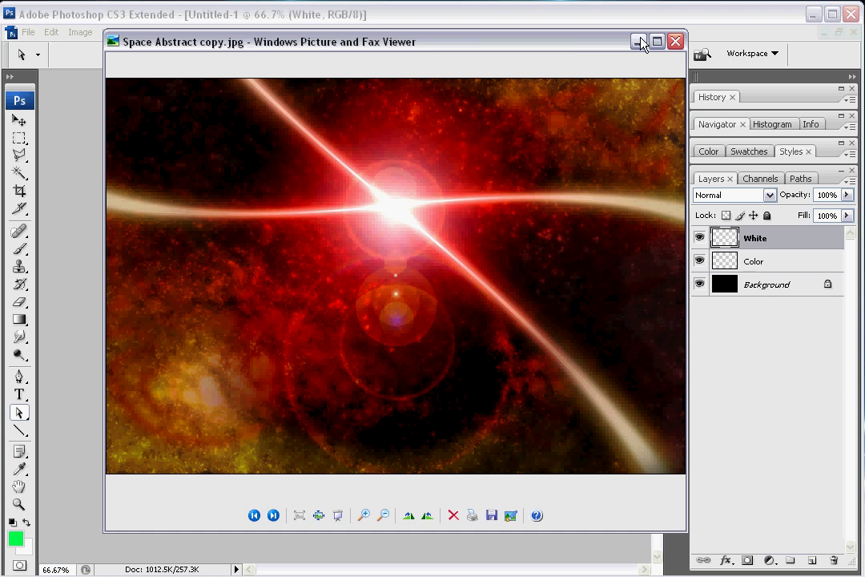
click(676, 41)
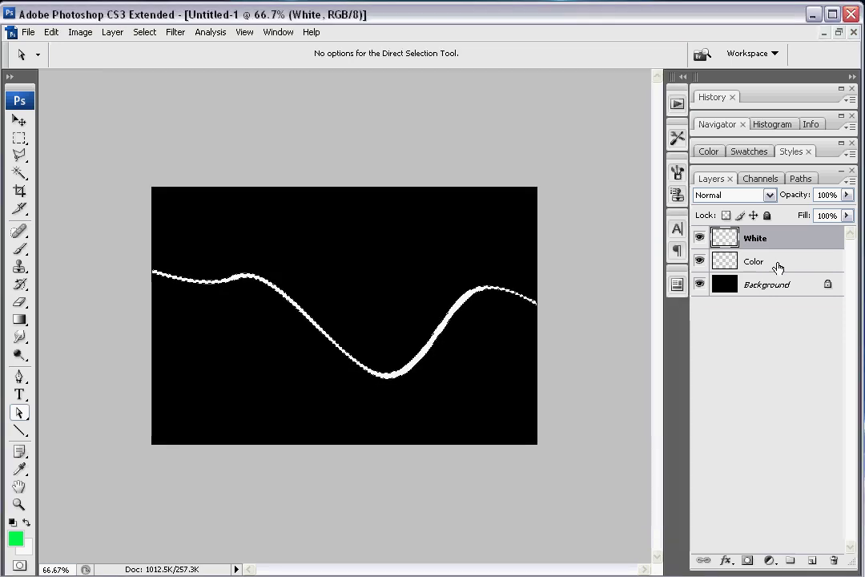
- Hide White, then drag a left-to-right gradient through the ribbon selection on the Color layer and deselect
click(700, 239)
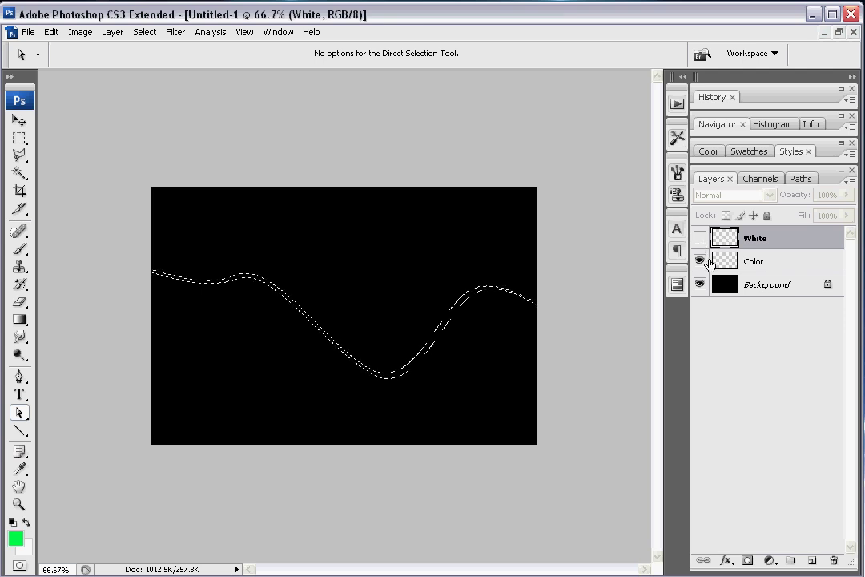
click(782, 261)
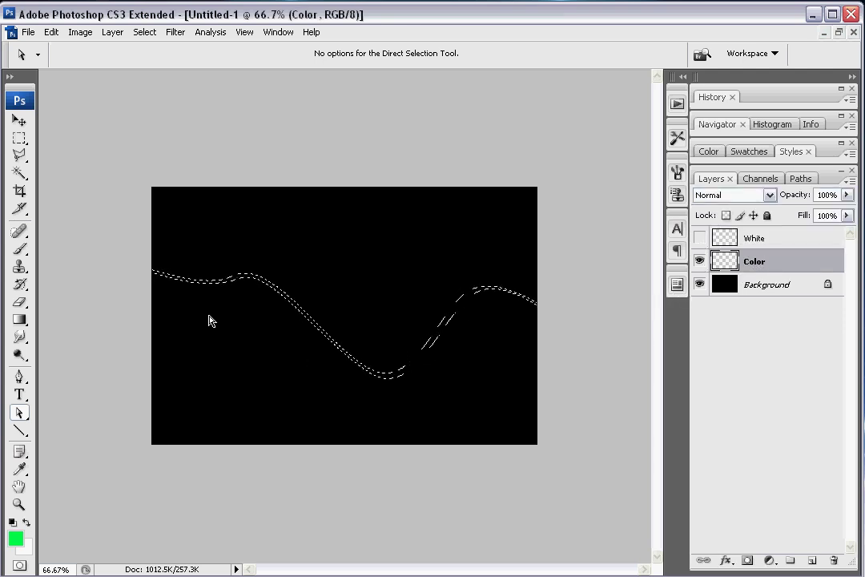
click(20, 321)
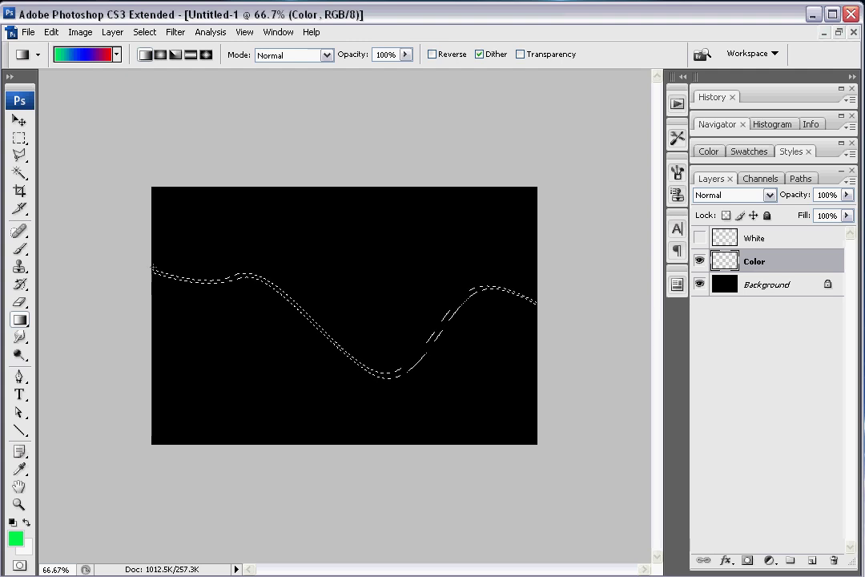
mouse_move(181, 285)
mouse_down()
mouse_move(540, 290)
mouse_move(537, 280)
mouse_up()
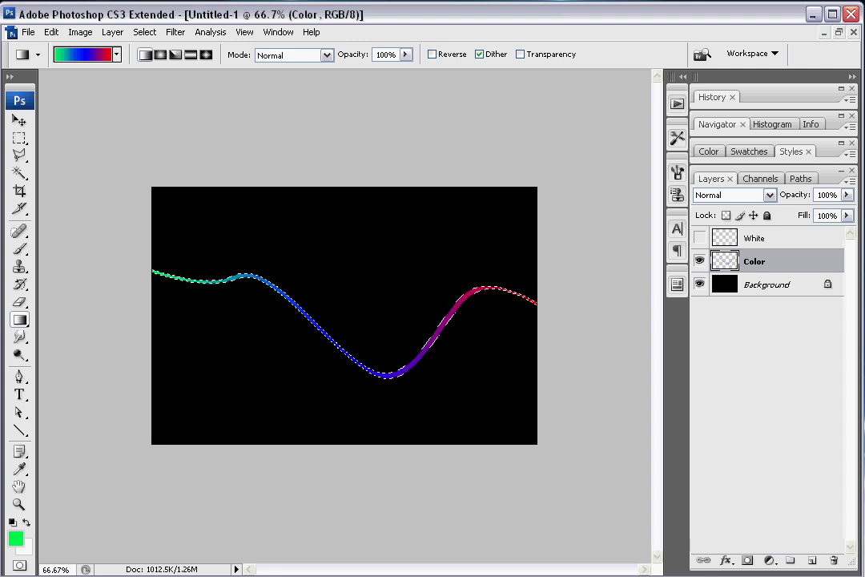
key(ctrl+d)
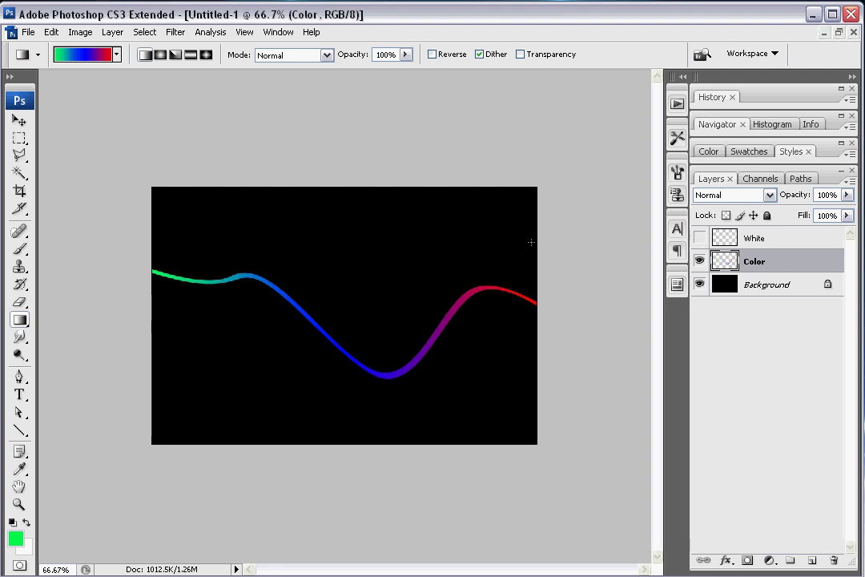
- Make the White layer visible again and select the Color layer
click(721, 239)
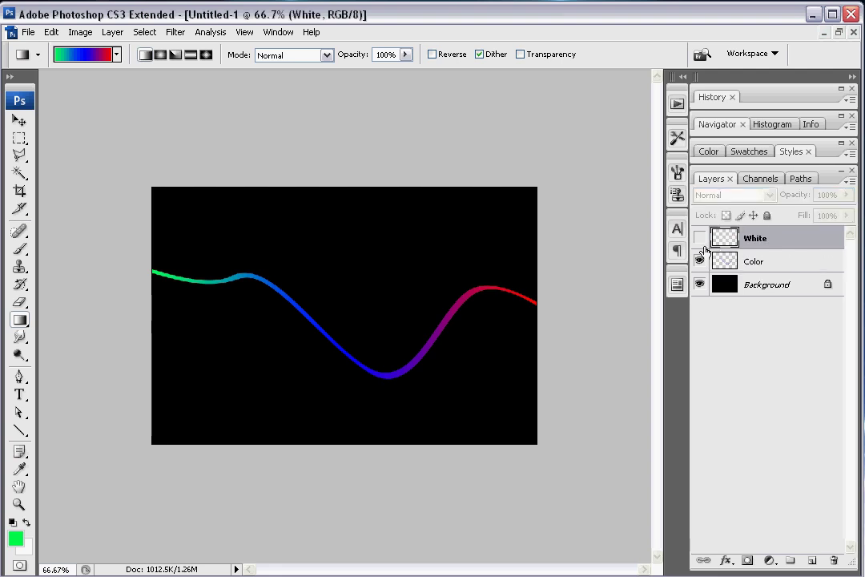
click(700, 238)
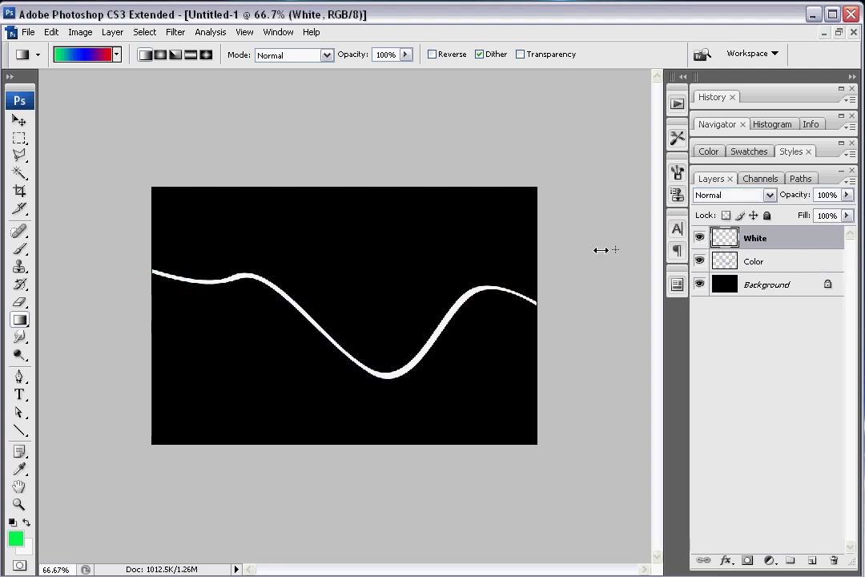
click(765, 261)
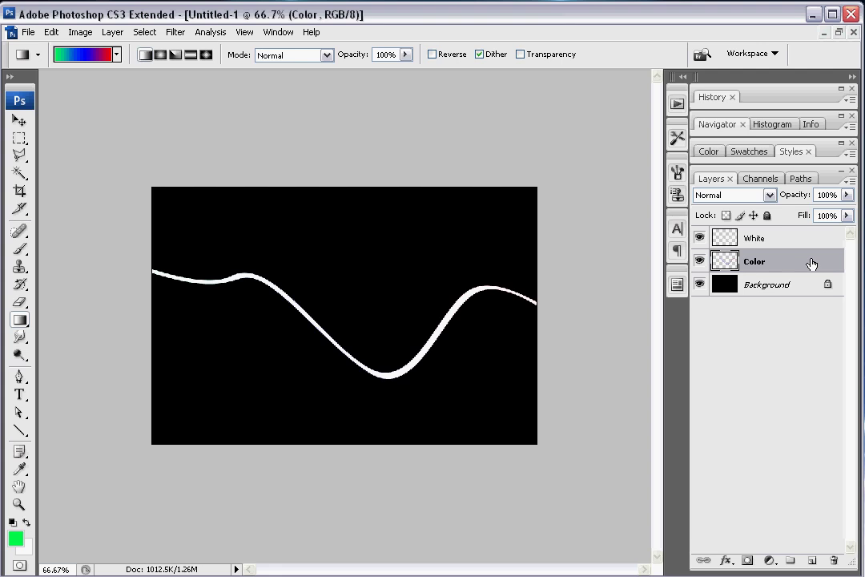
drag(811, 264, 760, 265)
- Rename the Color layer 'Color original' and duplicate it as 'Color original copy'
double_click(771, 262)
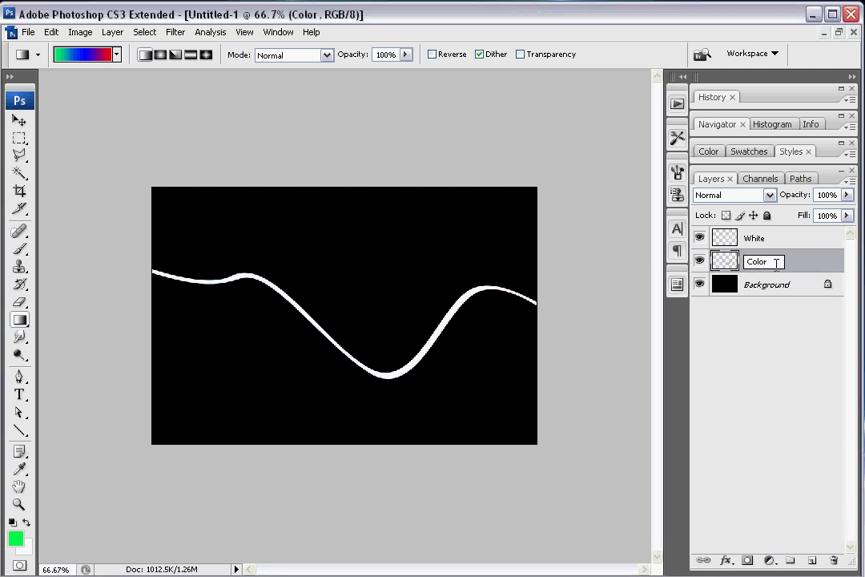
text(original)
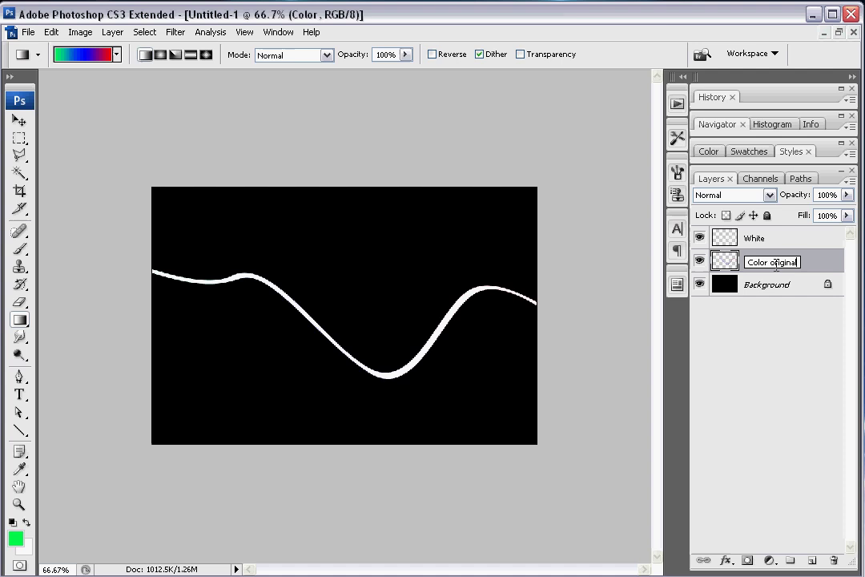
click(791, 324)
click(792, 324)
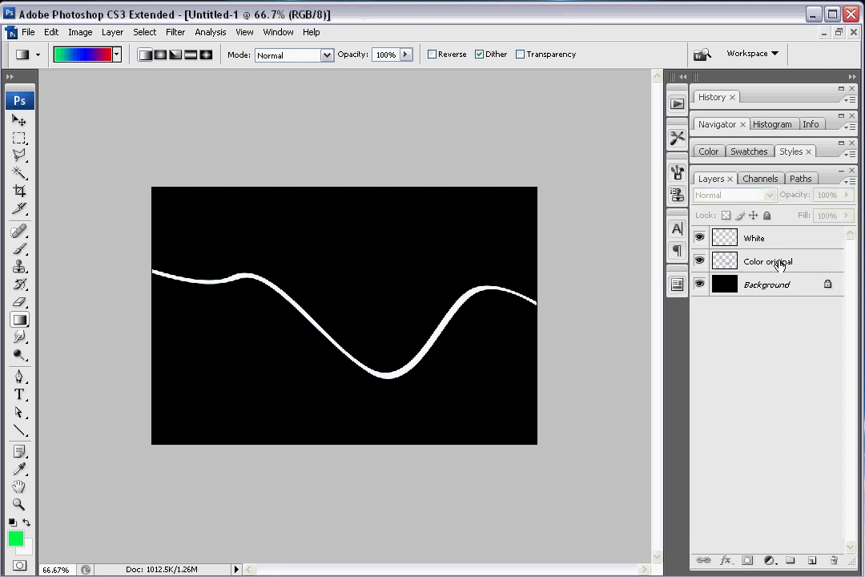
drag(809, 263, 810, 561)
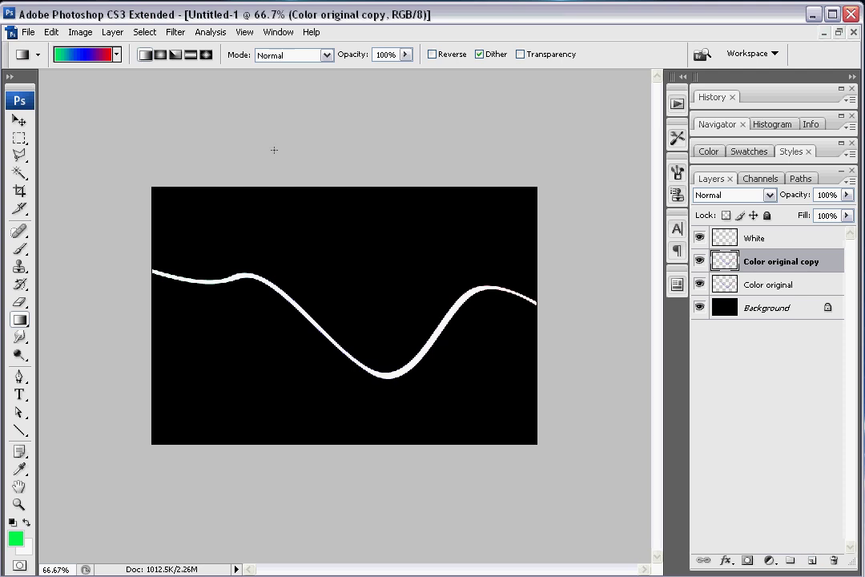
- Apply a 6.8-pixel Gaussian Blur to the Color original copy layer
click(180, 33)
mouse_move(211, 186)
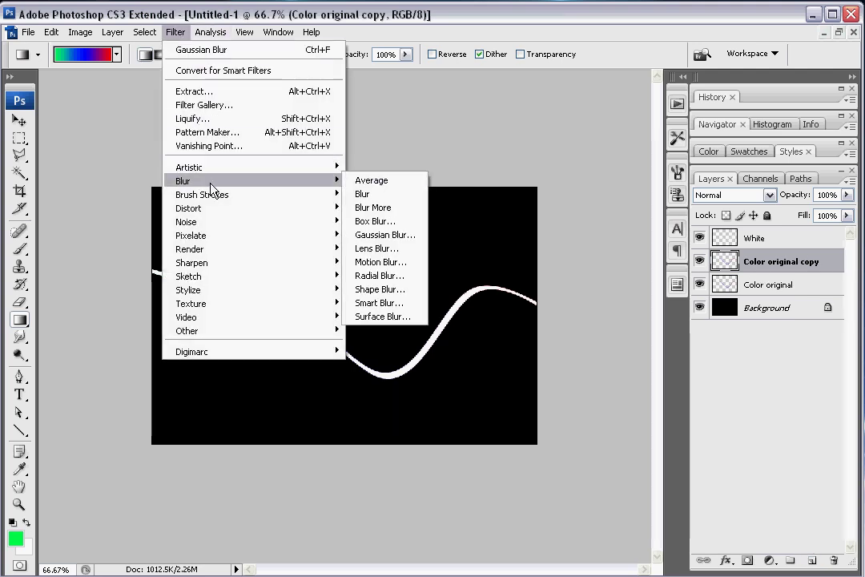
click(382, 234)
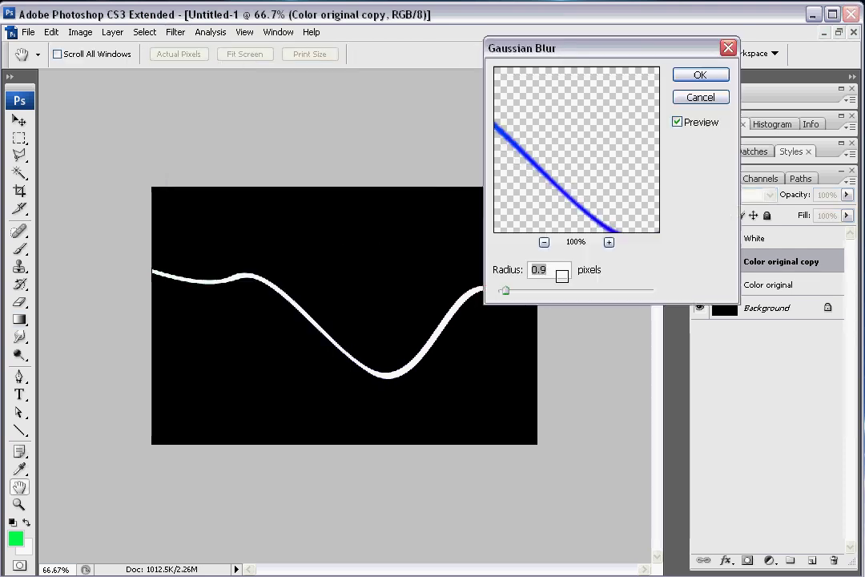
drag(504, 293, 552, 301)
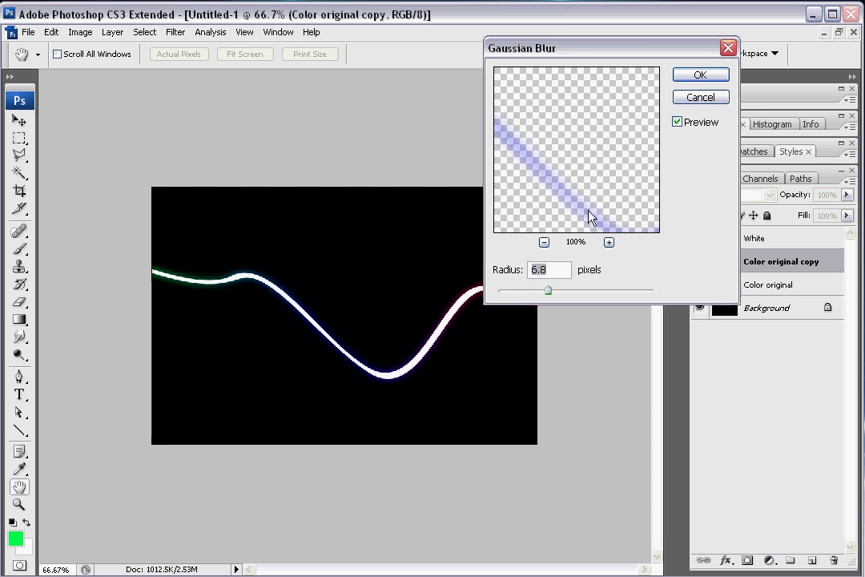
click(702, 76)
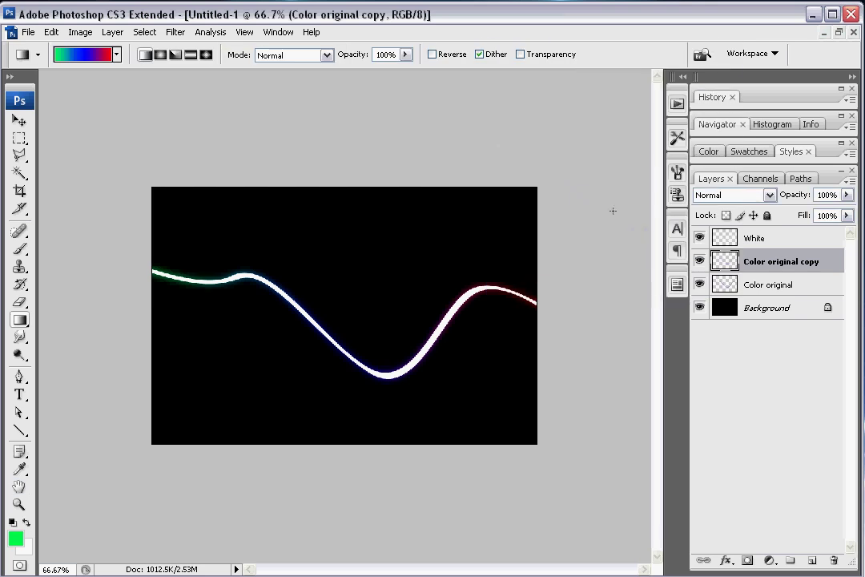
- Zoom the canvas to 100% and duplicate Color original copy as Color original copy 2
key(z)
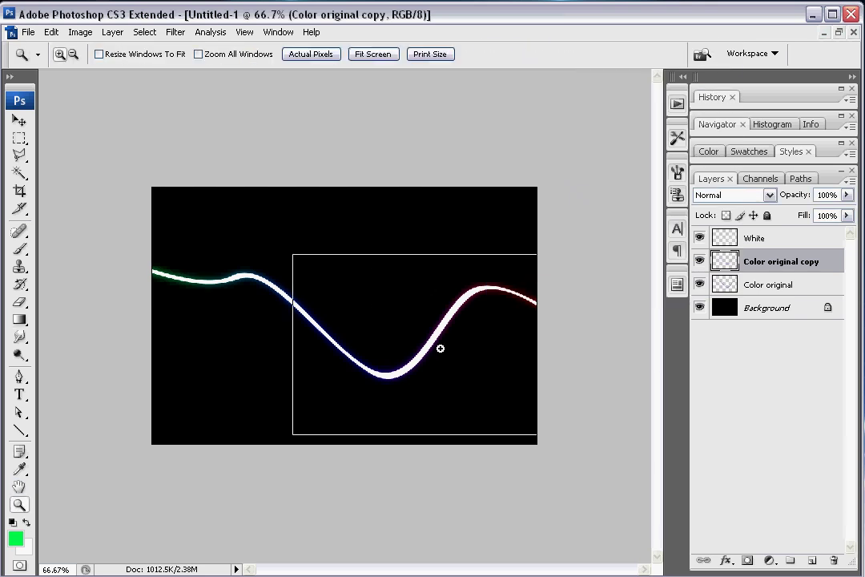
click(440, 349)
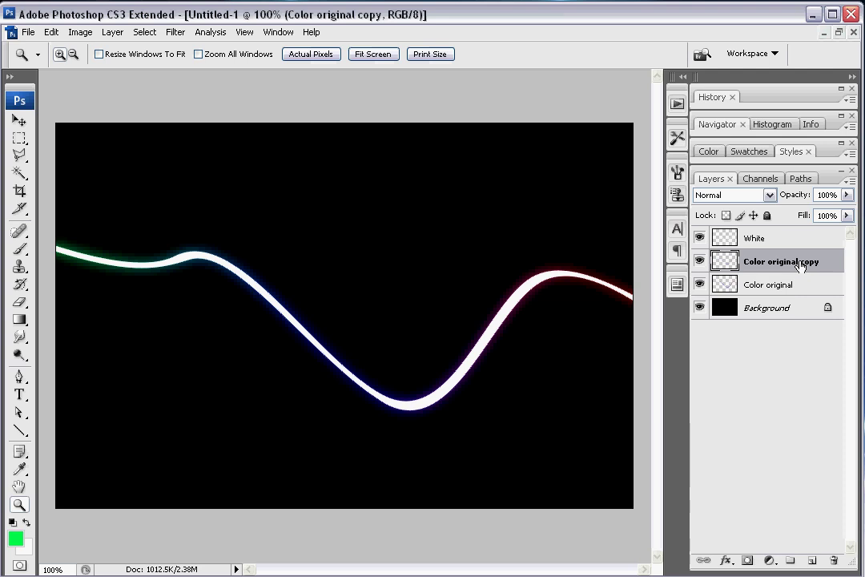
drag(799, 263, 812, 561)
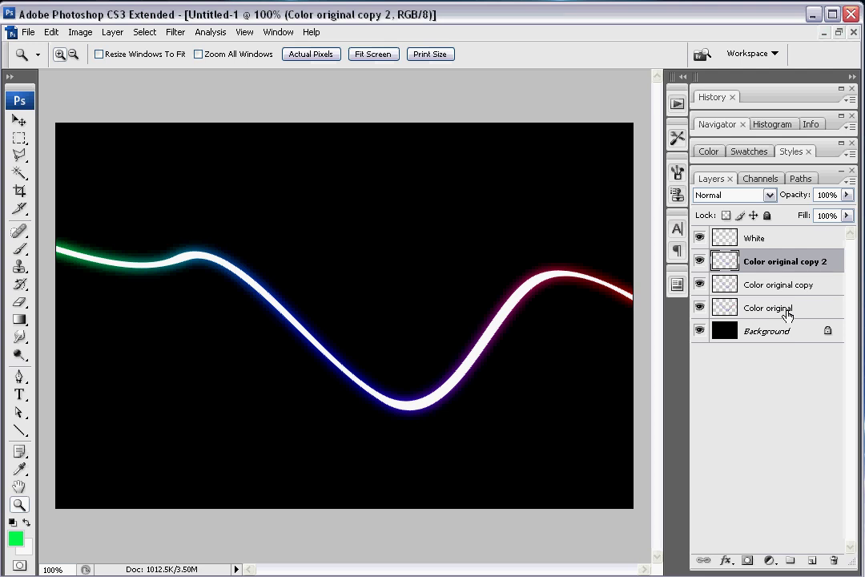
- Duplicate Color original and Gaussian-blur the new copy 3 at about 26.1 px
drag(807, 310, 812, 561)
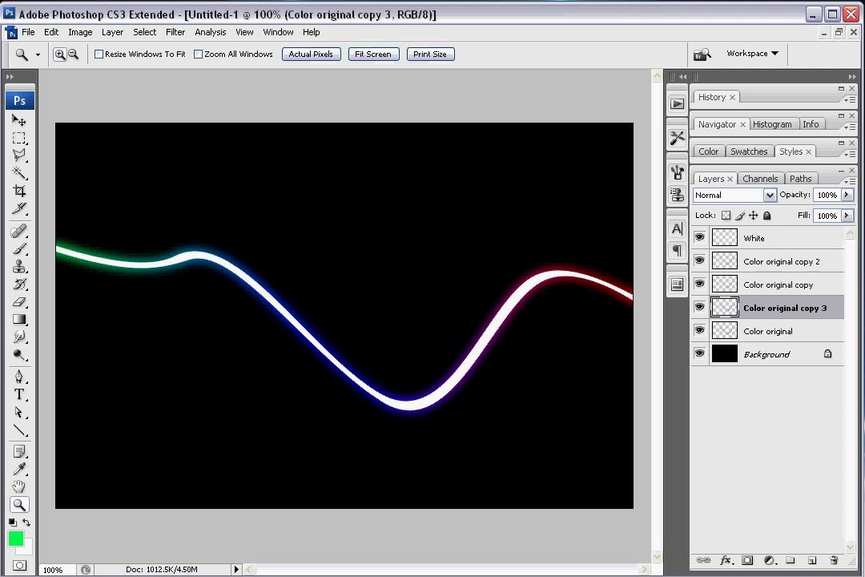
click(177, 32)
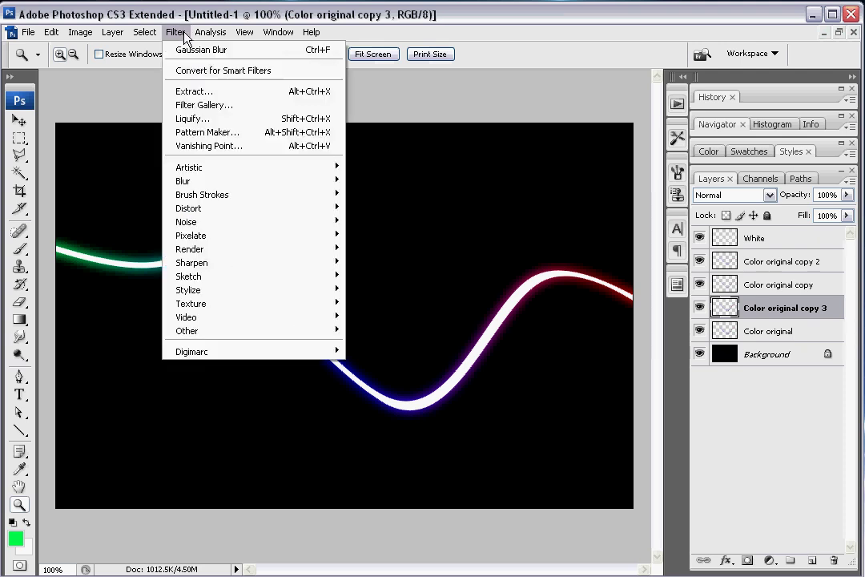
mouse_move(230, 182)
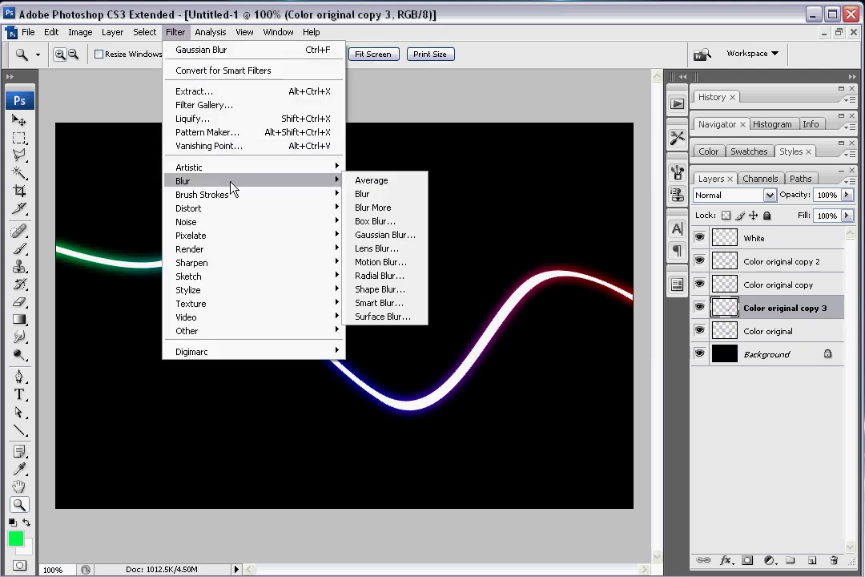
click(375, 235)
drag(552, 297, 579, 298)
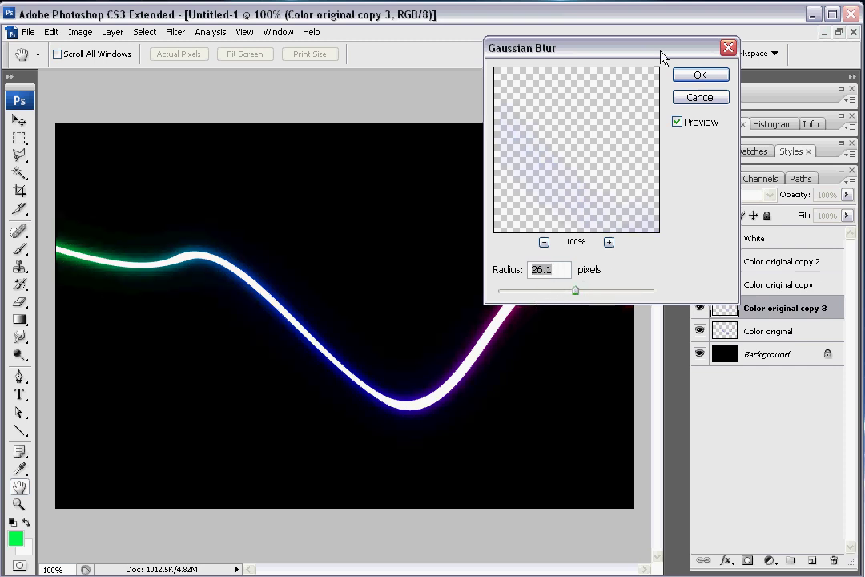
click(691, 77)
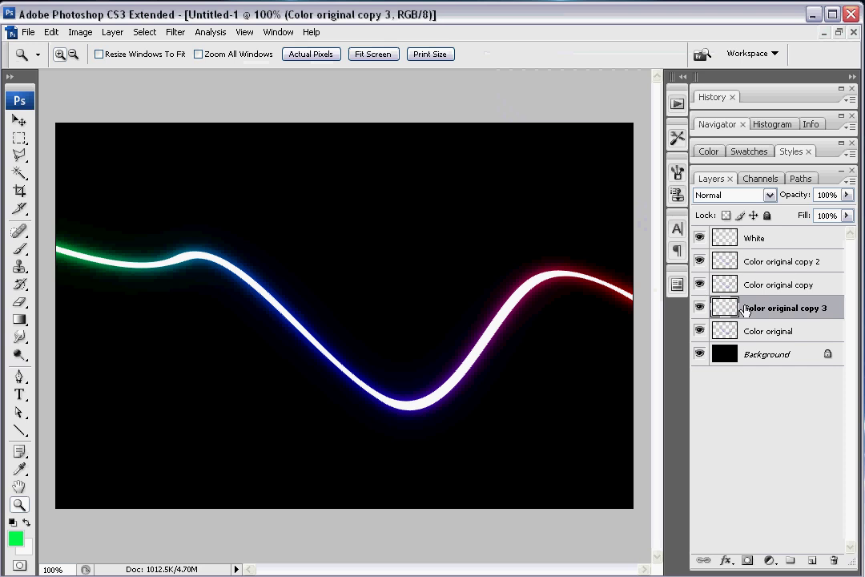
- Stack more duplicates of the blurred copies, delete copy 6, and duplicate Color original again
drag(745, 311, 813, 559)
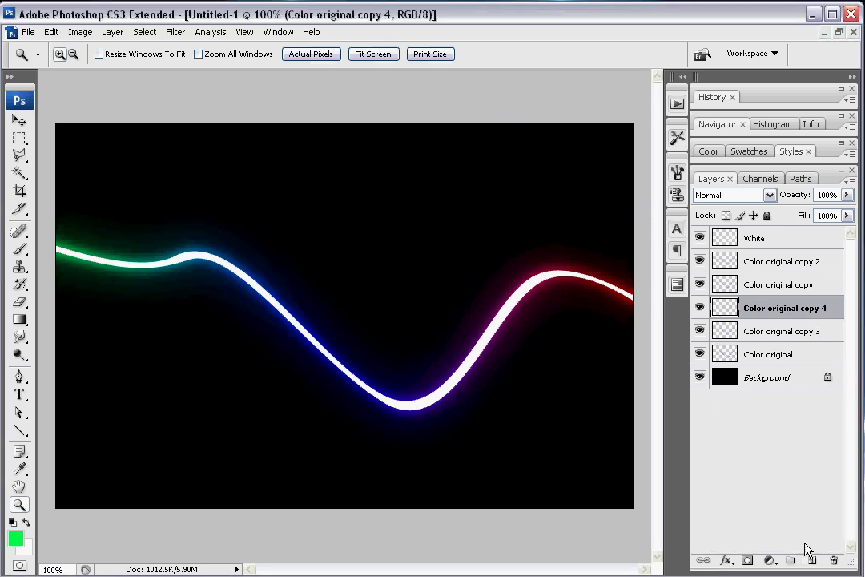
shift+click(783, 331)
drag(783, 331, 811, 561)
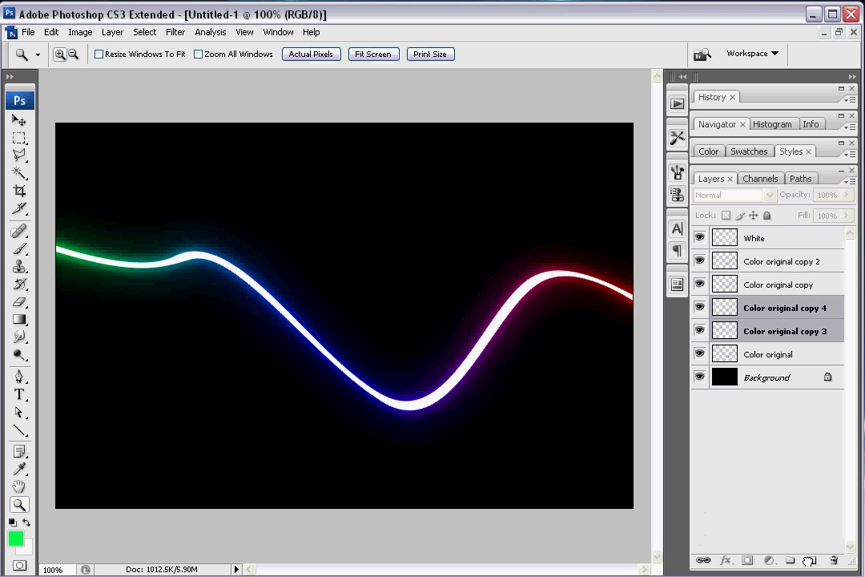
click(699, 311)
click(793, 343)
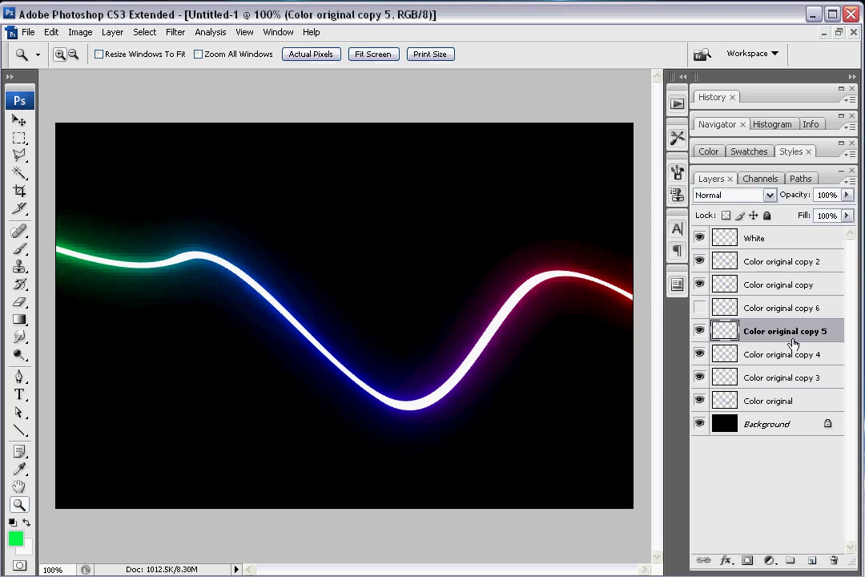
drag(794, 343, 834, 560)
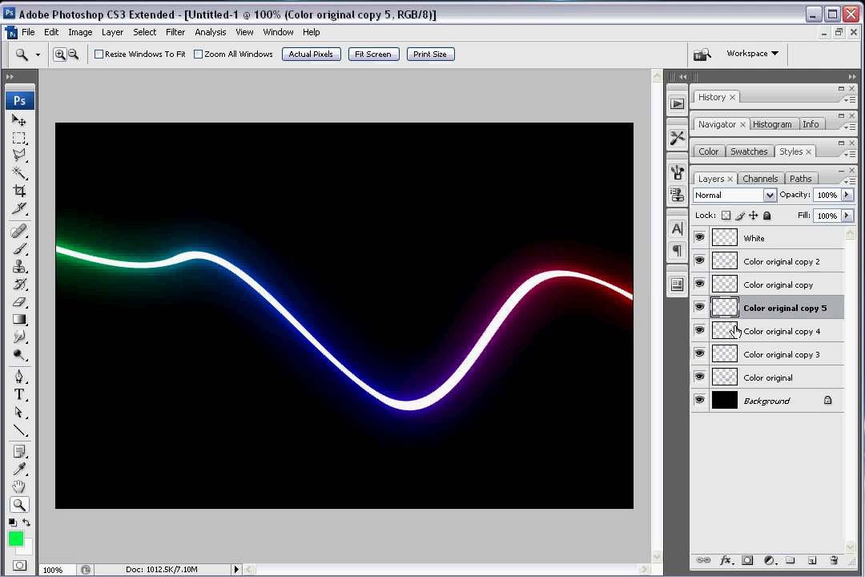
drag(730, 378, 813, 563)
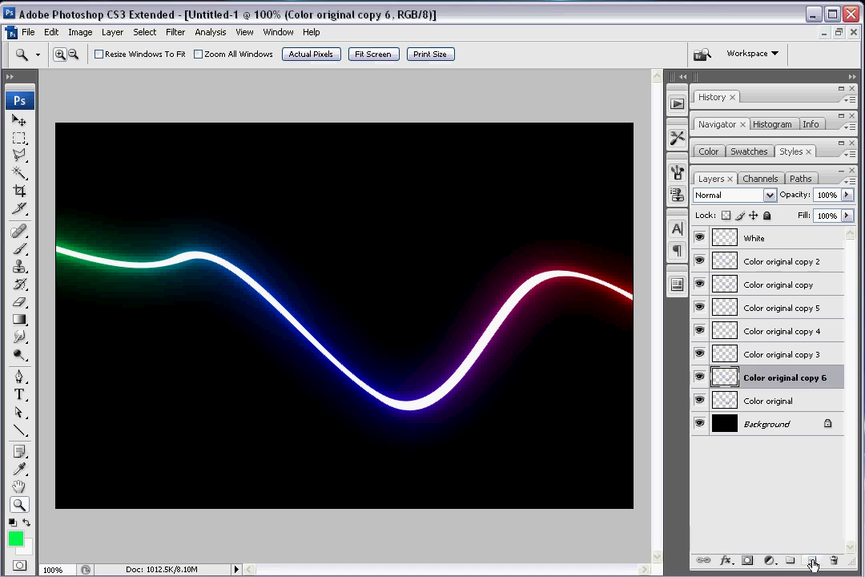
- Apply a 90.8 px Gaussian Blur to Color original copy 6
click(175, 32)
mouse_move(249, 186)
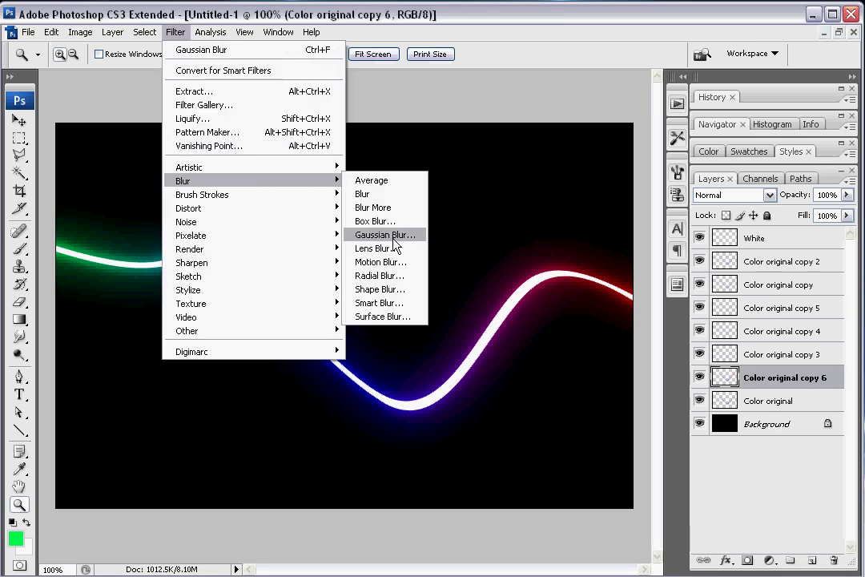
click(398, 235)
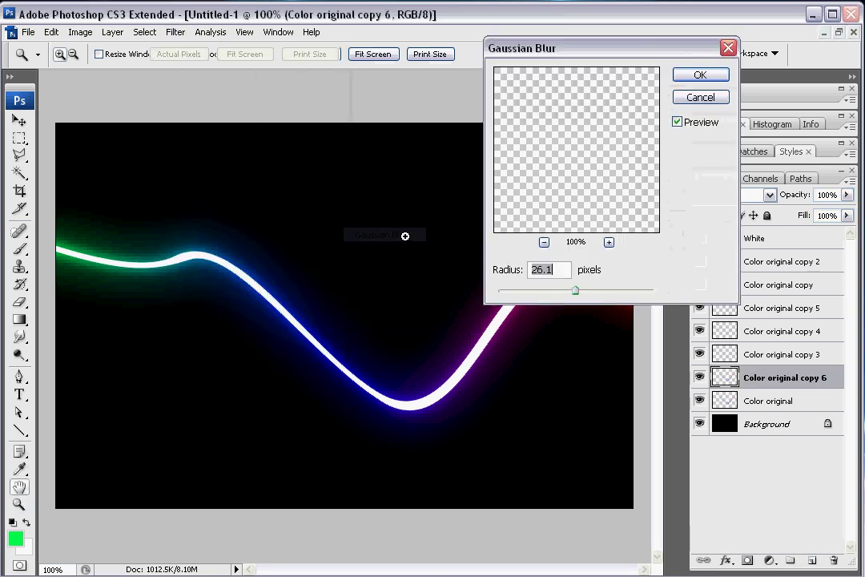
click(625, 293)
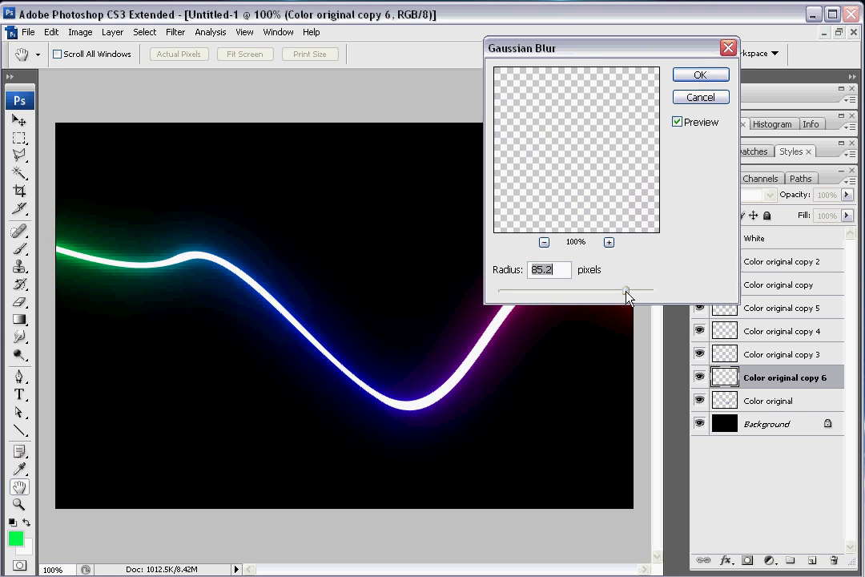
drag(626, 294, 631, 291)
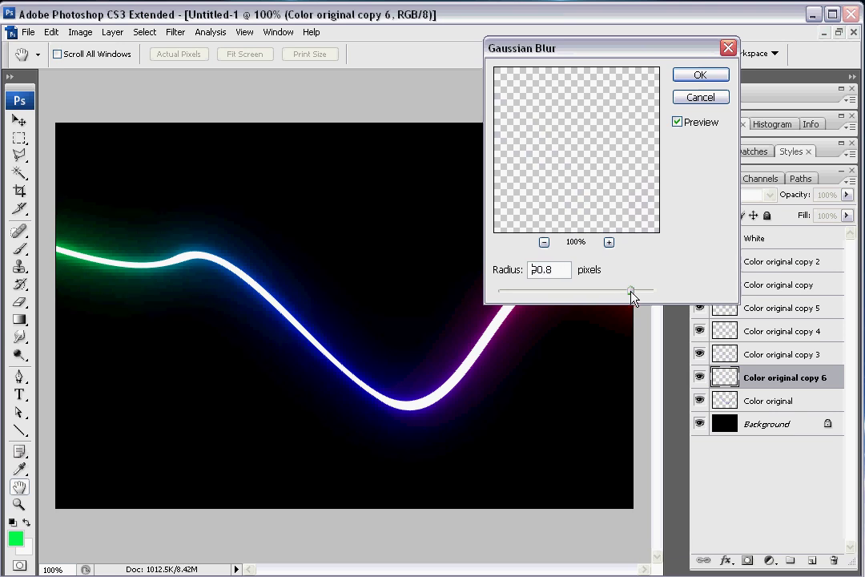
click(699, 76)
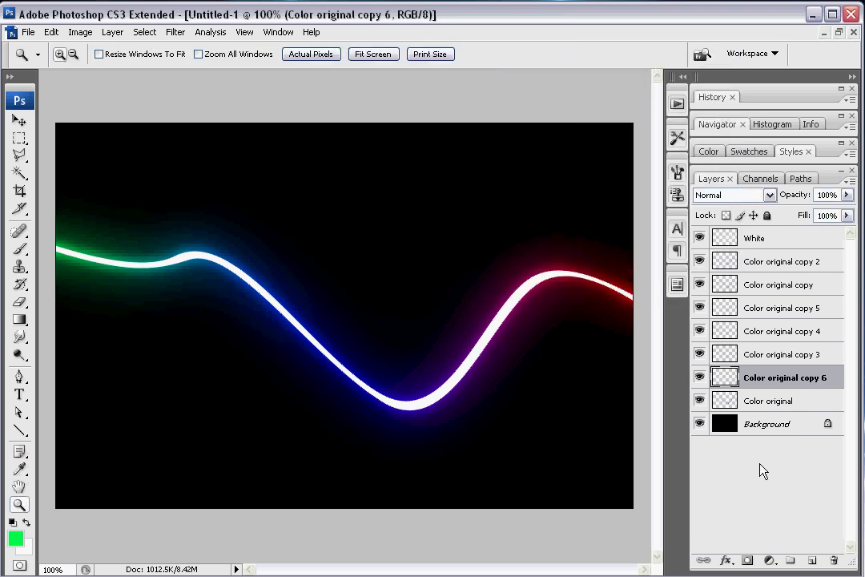
- Duplicate the wide glow layers several times to brighten the haze
drag(765, 387, 807, 555)
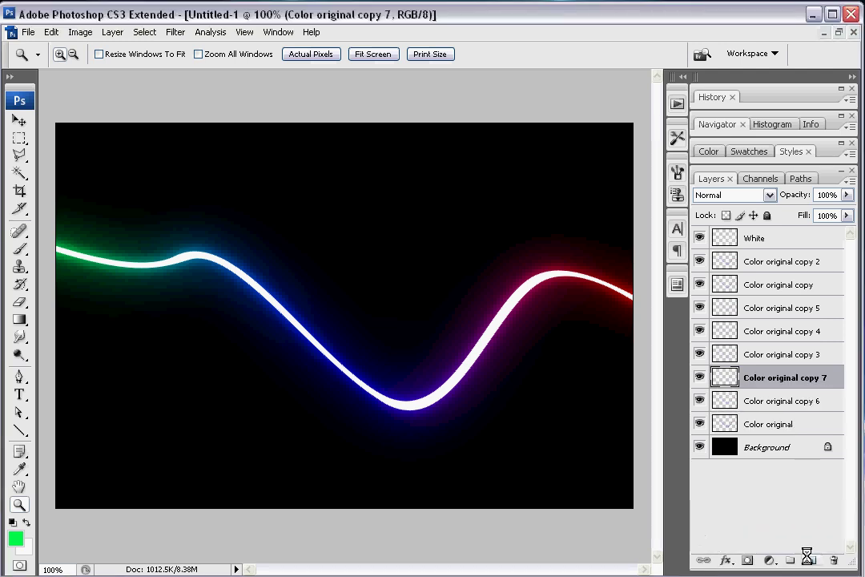
shift+click(783, 399)
drag(797, 378, 810, 560)
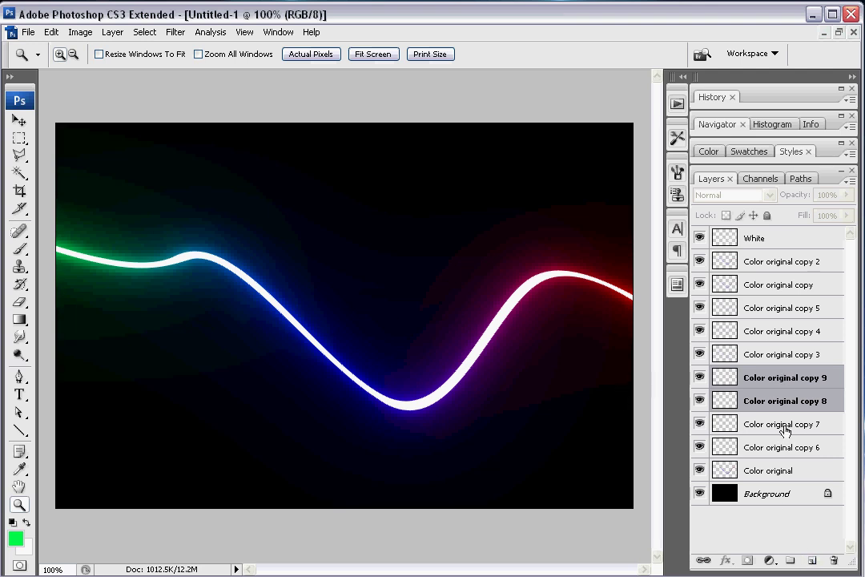
drag(801, 412, 812, 560)
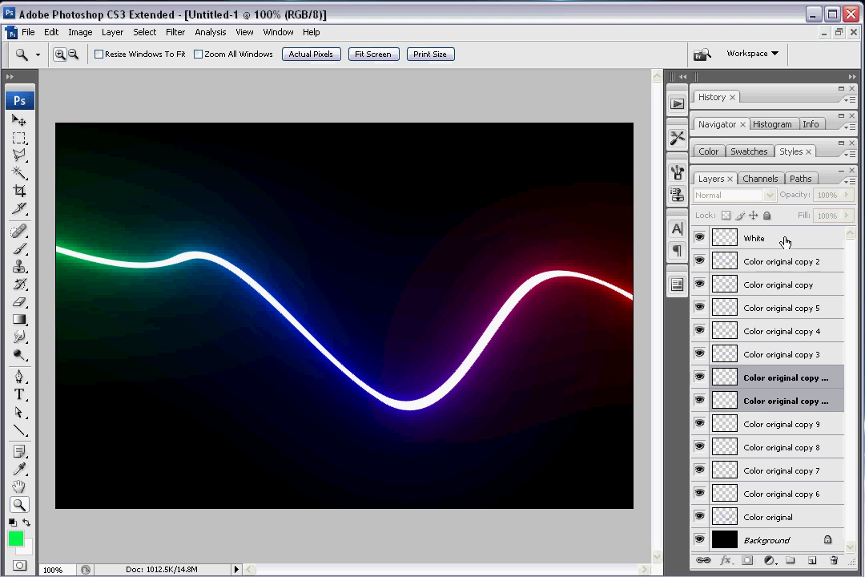
- Merge White through copy 6 into one White layer with Ctrl+E, then hide it
click(735, 239)
shift+click(827, 498)
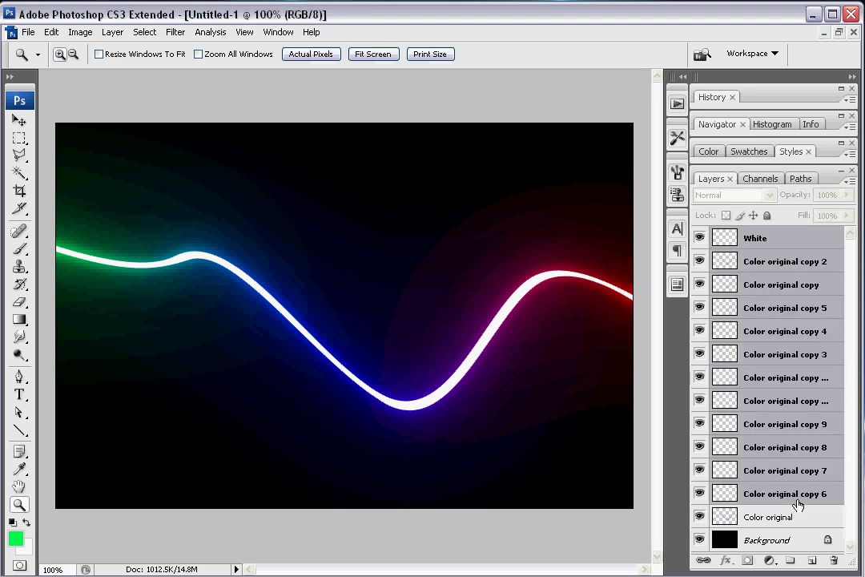
right_click(805, 406)
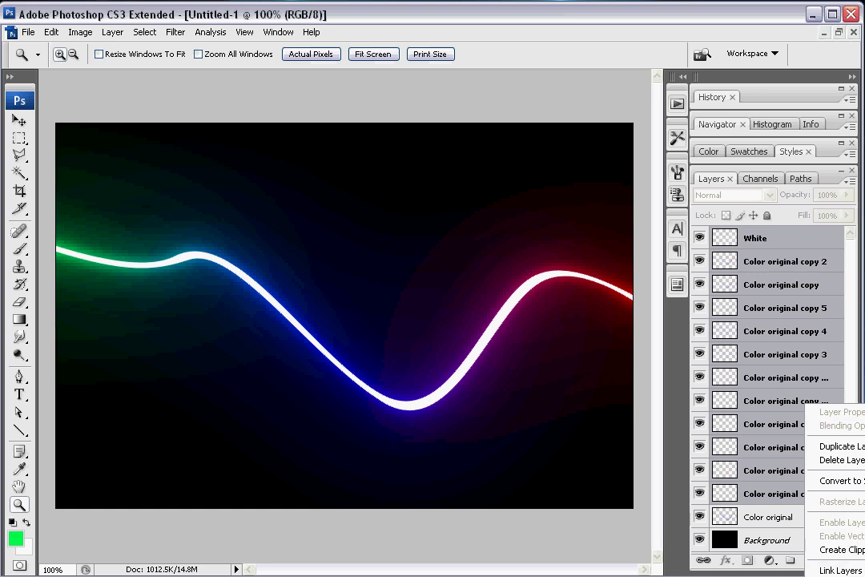
key(ctrl+e)
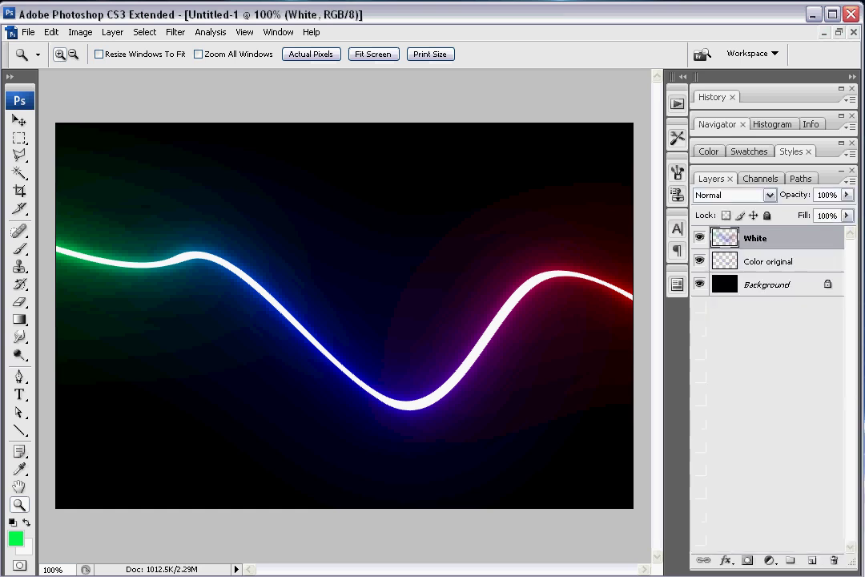
click(700, 238)
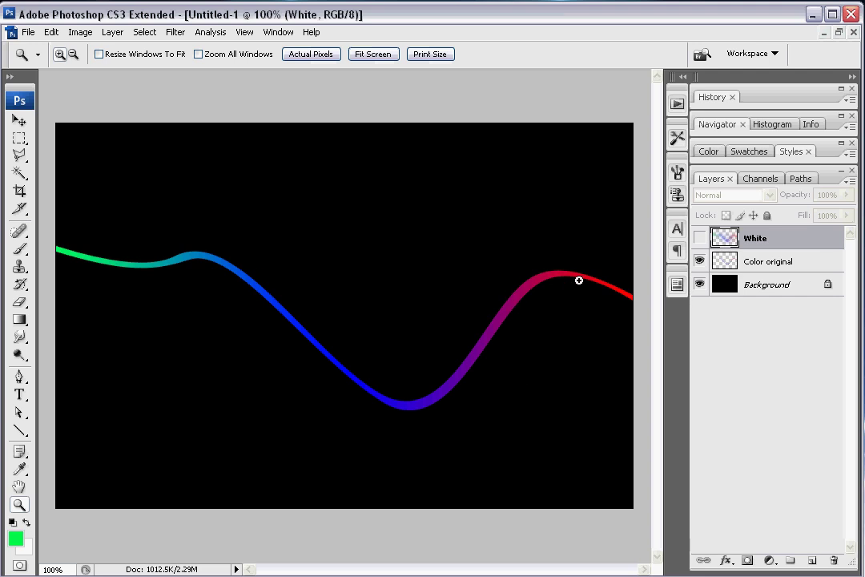
- Try an outer glow on Color original, sizing it from 84 px down to 38 px
click(783, 263)
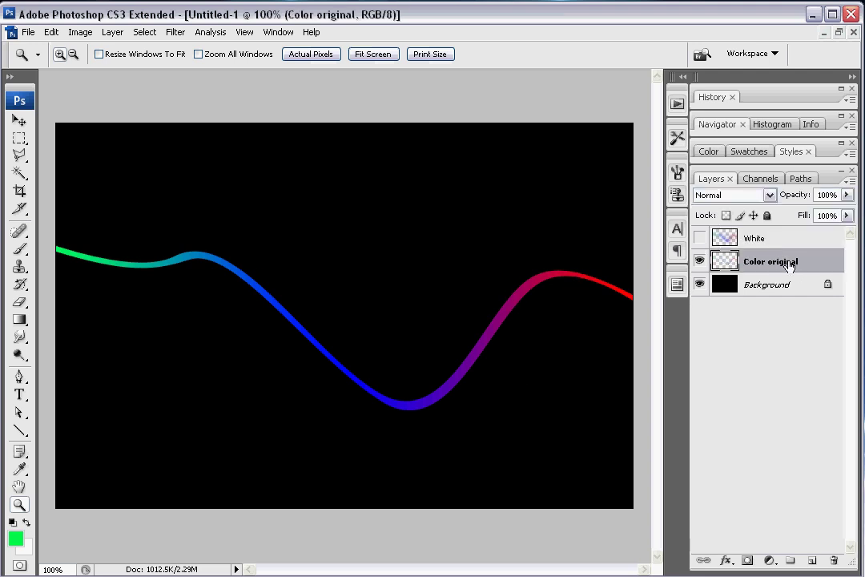
right_click(789, 265)
right_click(744, 265)
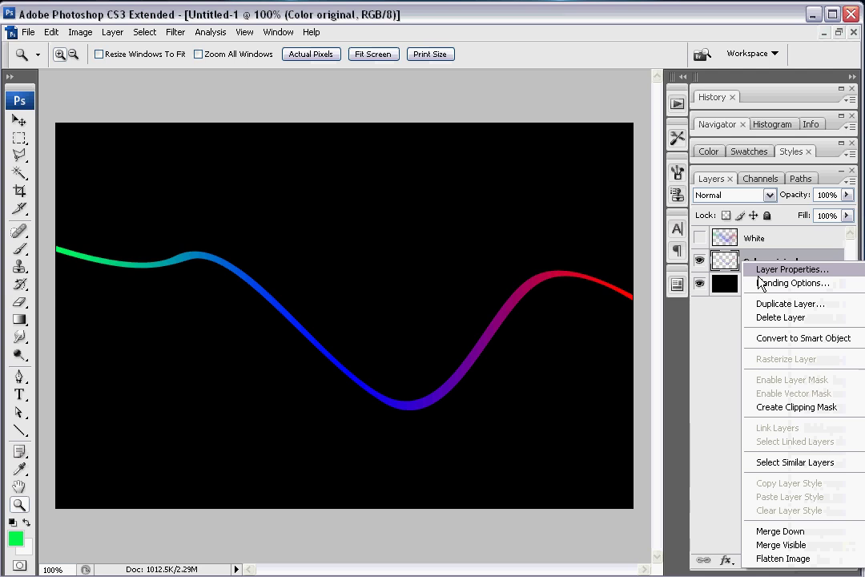
click(793, 283)
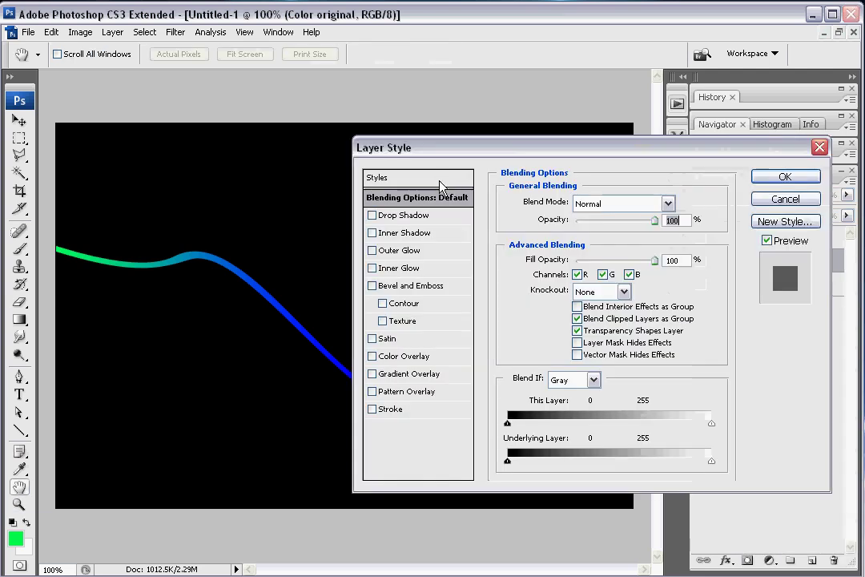
drag(486, 146, 502, 107)
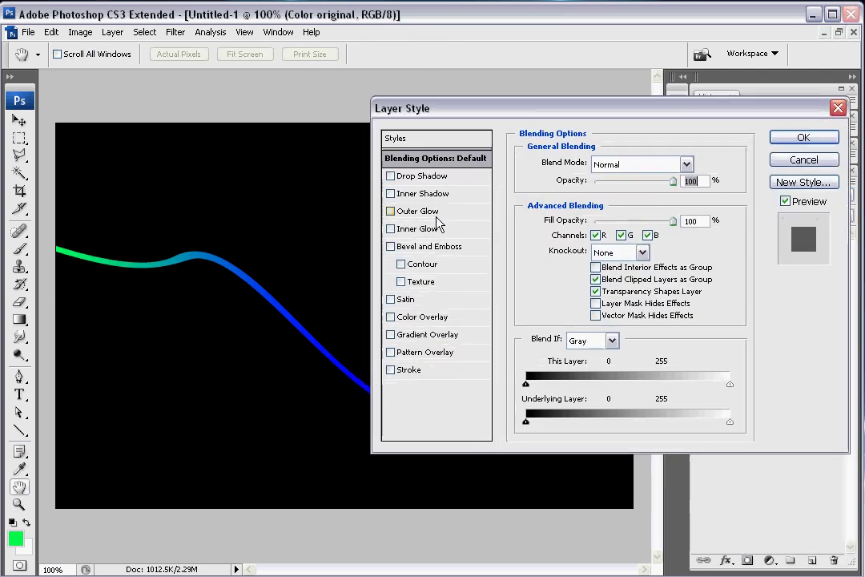
click(437, 213)
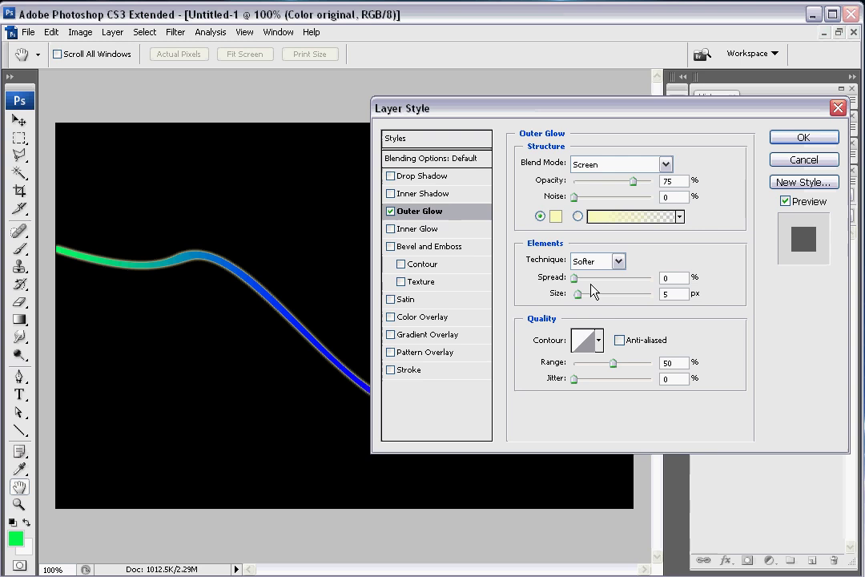
mouse_move(577, 294)
mouse_down()
mouse_move(598, 302)
mouse_move(587, 300)
mouse_up()
drag(575, 116, 727, 131)
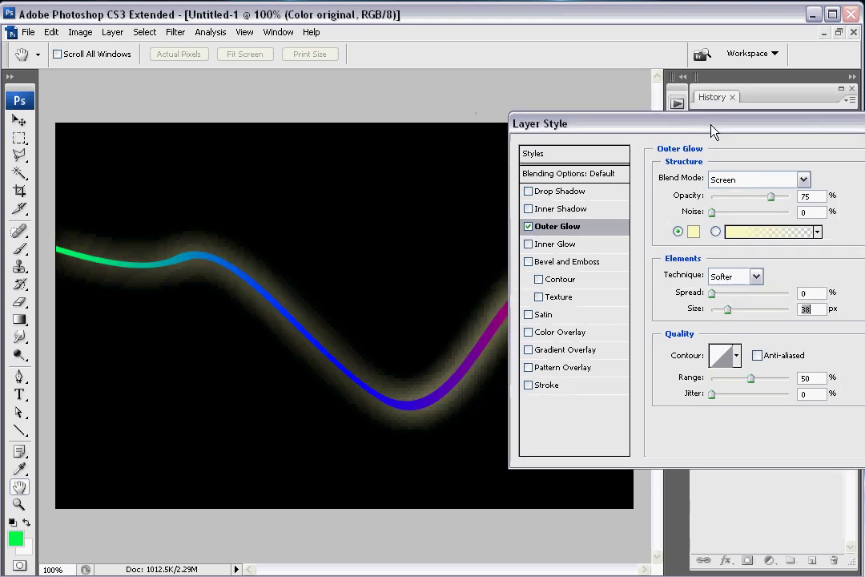
- Set the trial glow colour to near-white fafaf7, then cancel the outer glow entirely
click(693, 231)
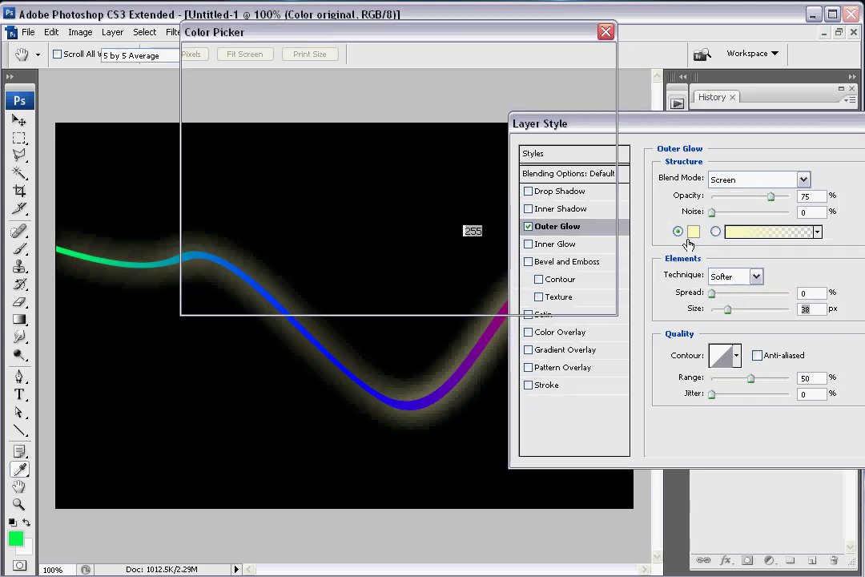
click(194, 72)
click(601, 64)
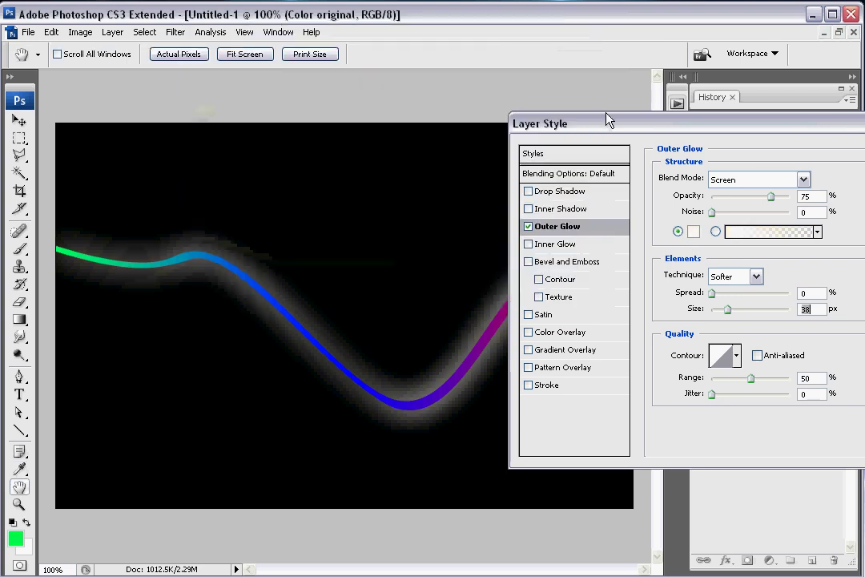
mouse_move(605, 120)
mouse_down()
mouse_move(690, 131)
mouse_move(759, 170)
mouse_move(710, 238)
mouse_move(793, 238)
mouse_up()
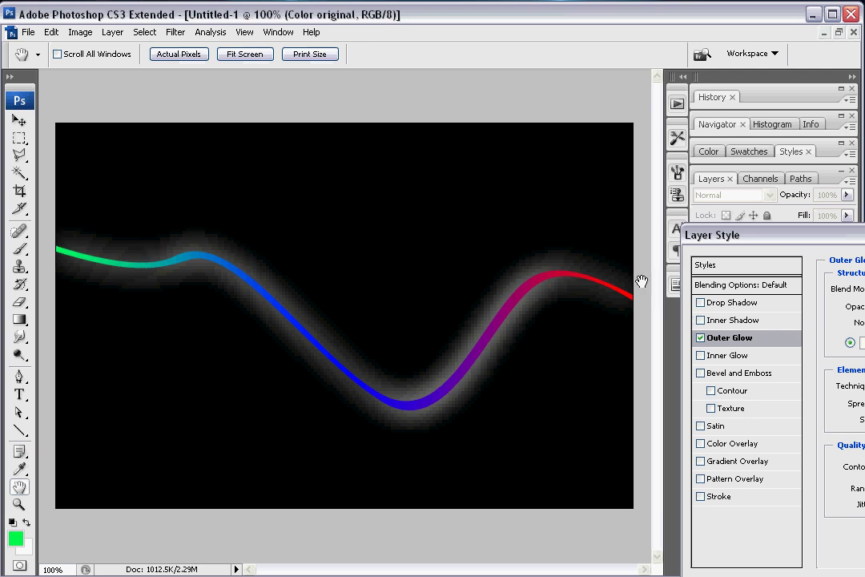
drag(784, 243, 390, 214)
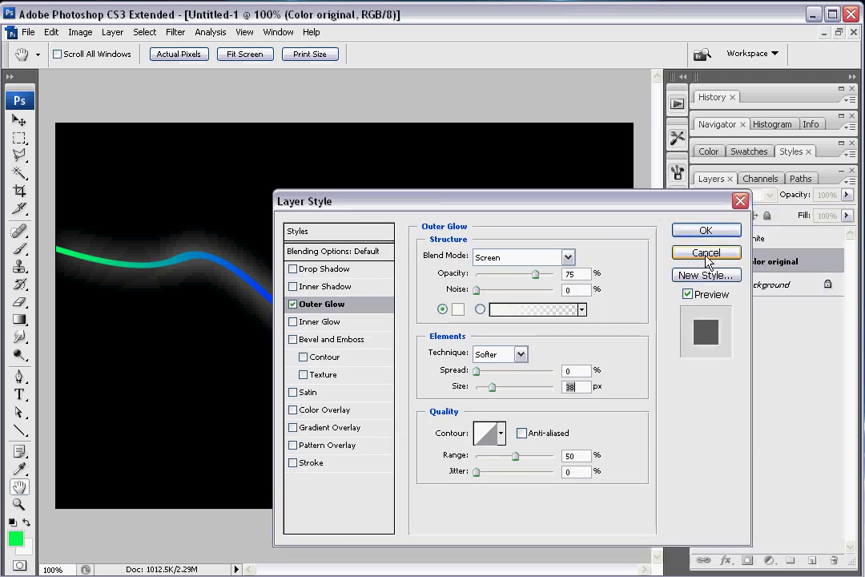
click(707, 250)
- Make the merged White layer visible again and select it for editing
key(z)
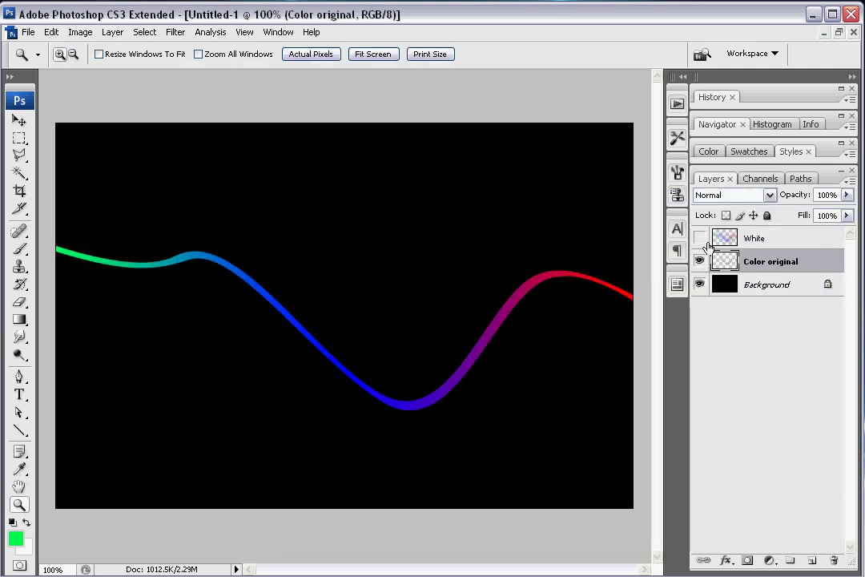
click(700, 238)
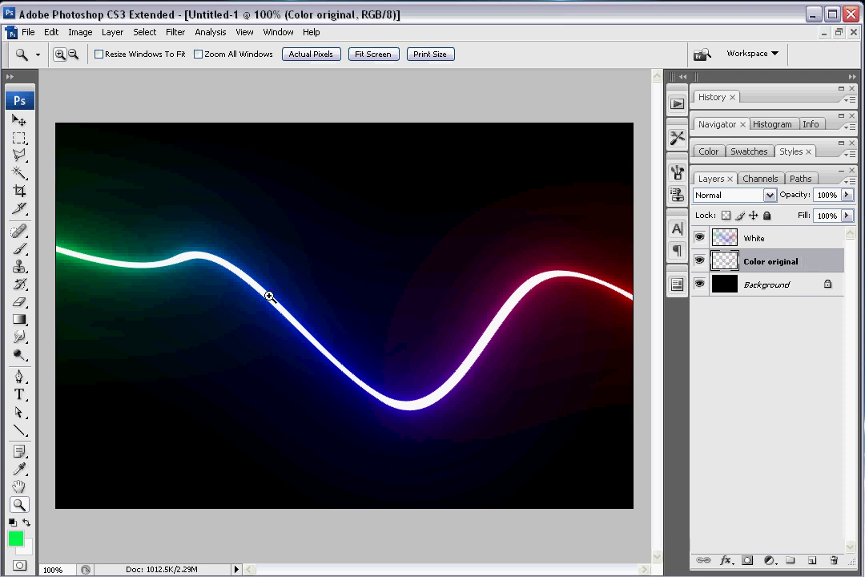
click(176, 34)
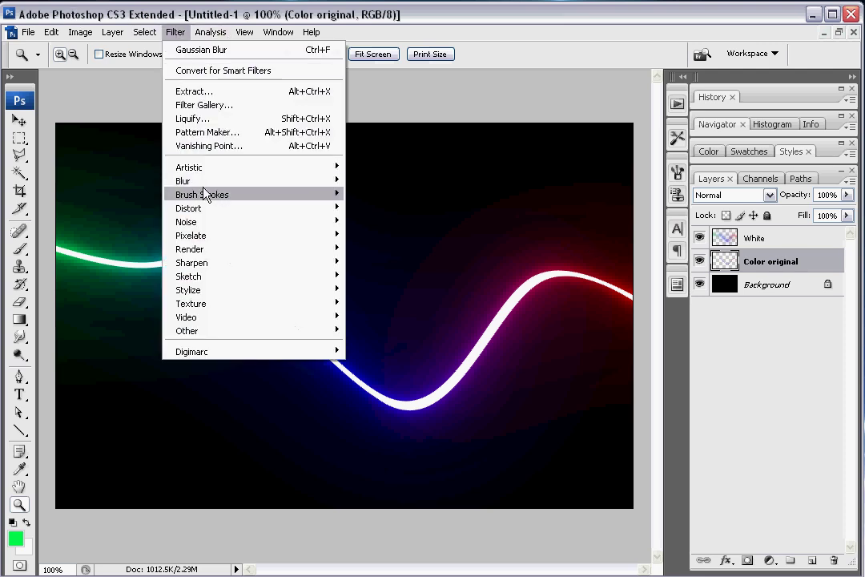
click(472, 18)
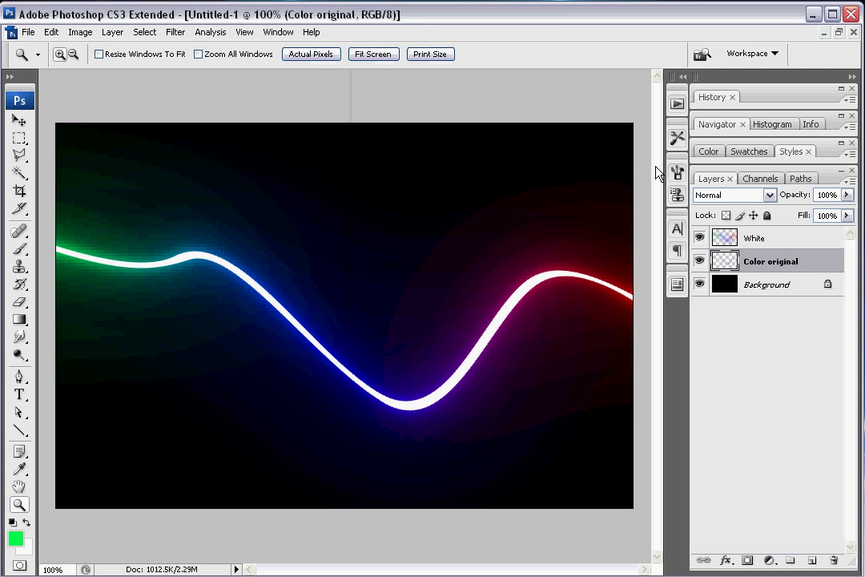
click(769, 239)
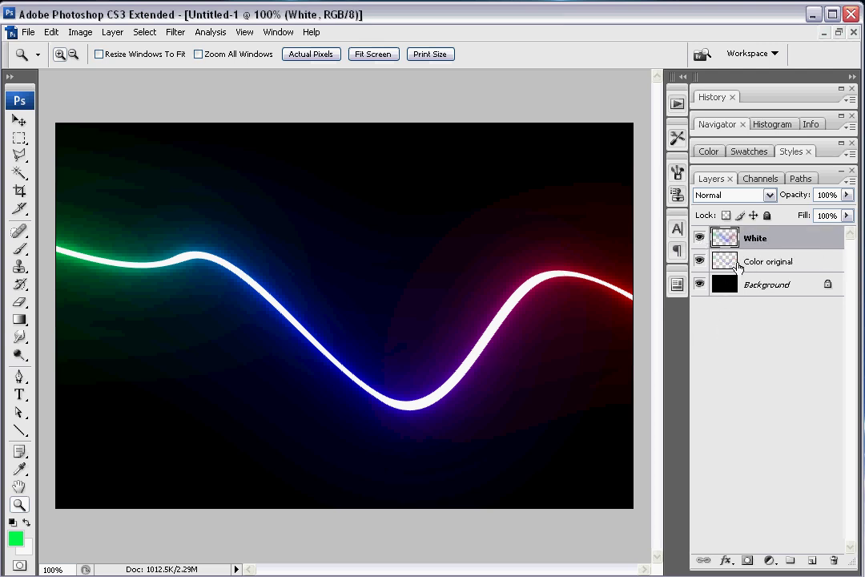
- Merge Color original into the White layer
shift+click(789, 264)
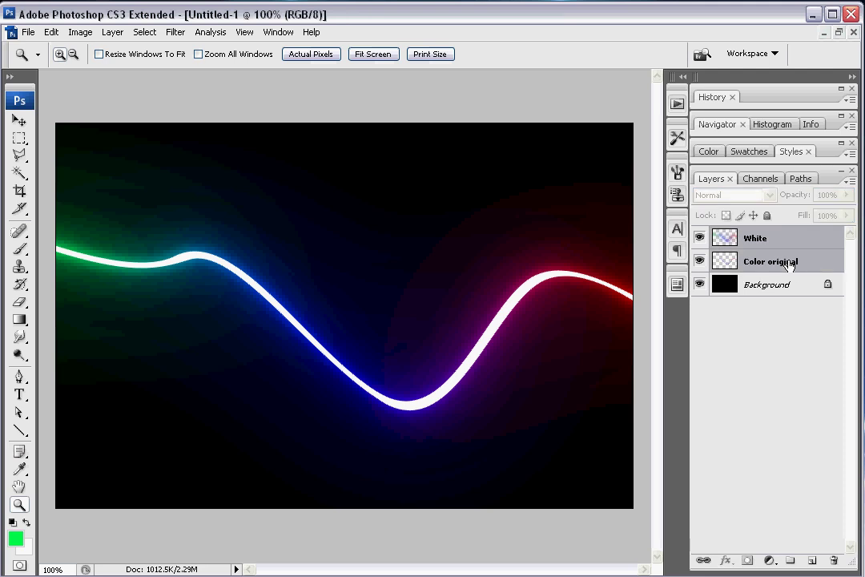
right_click(789, 262)
click(833, 532)
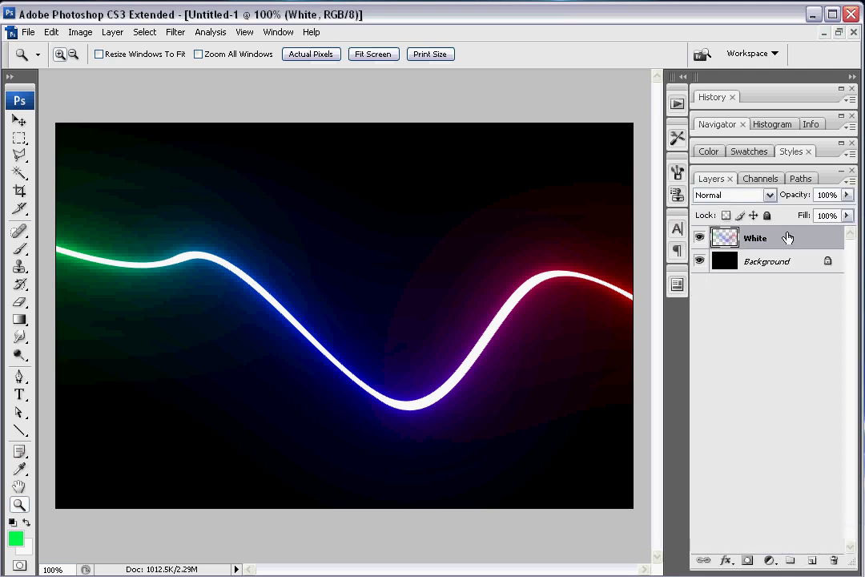
- Add an Inner Glow to the White layer with a pure white glow colour
right_click(788, 237)
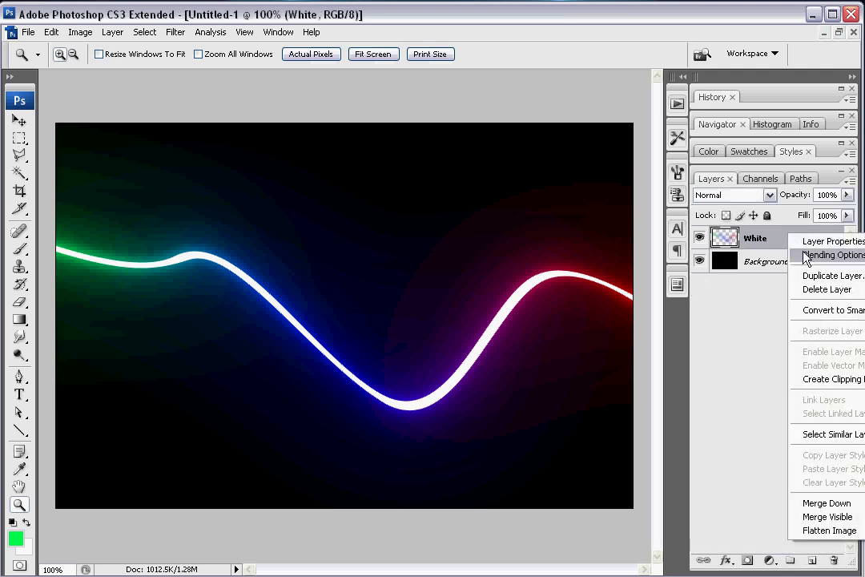
key(Down)
key(Down)
key(Return)
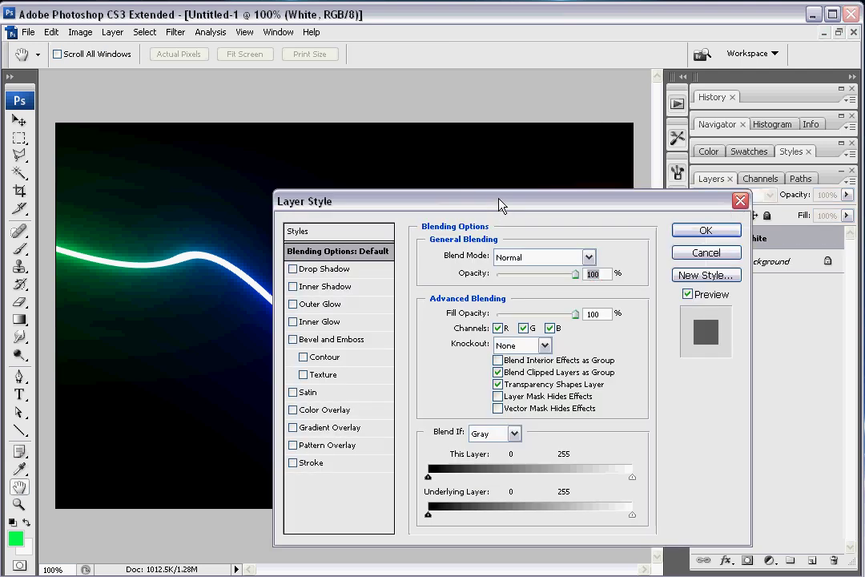
drag(498, 201, 639, 153)
click(468, 270)
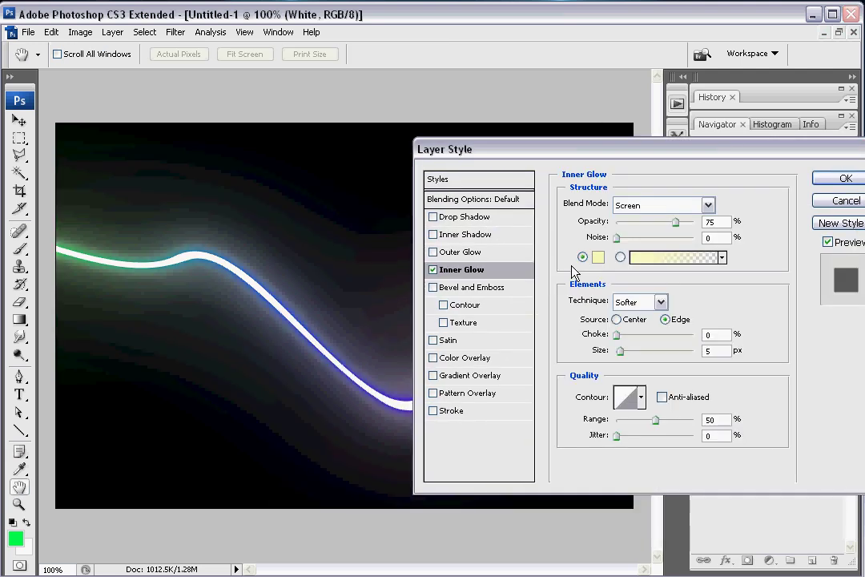
click(597, 257)
click(193, 69)
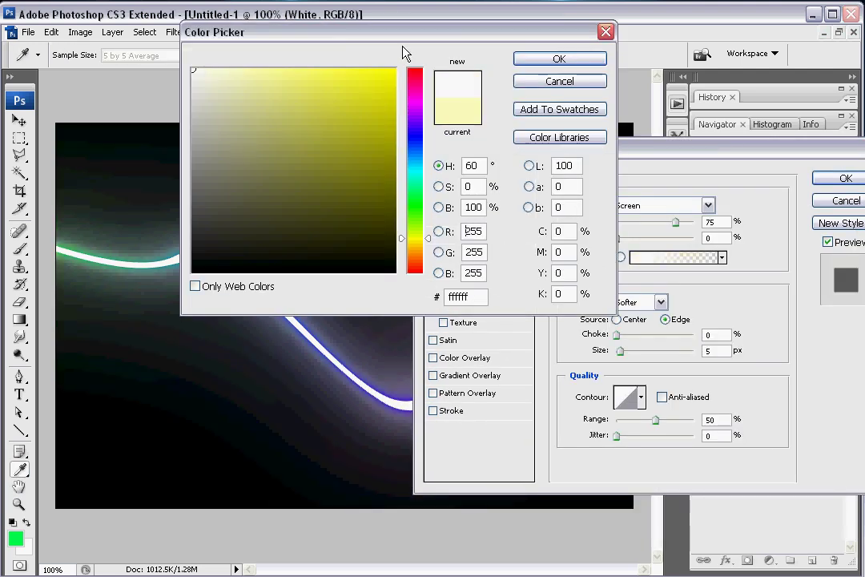
click(532, 61)
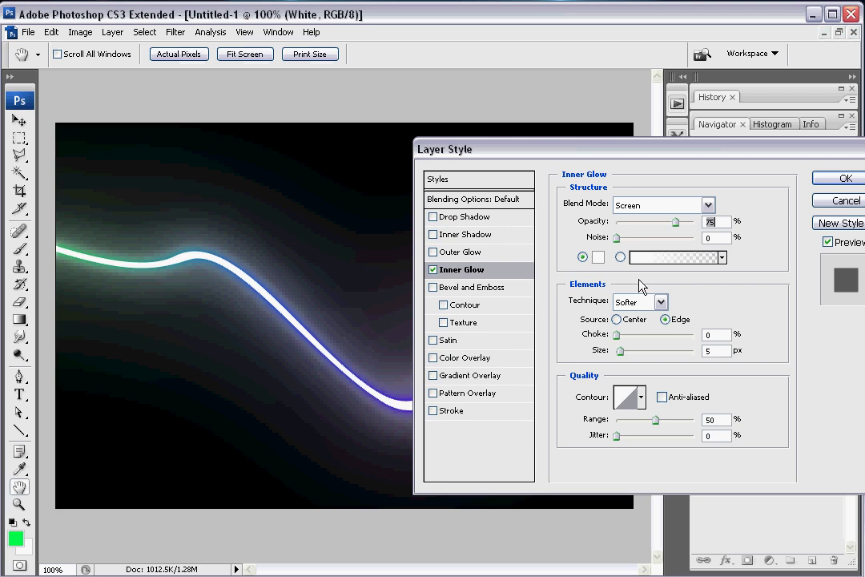
- Set the inner glow source to Center and raise its opacity to 100% while testing sizes
click(617, 319)
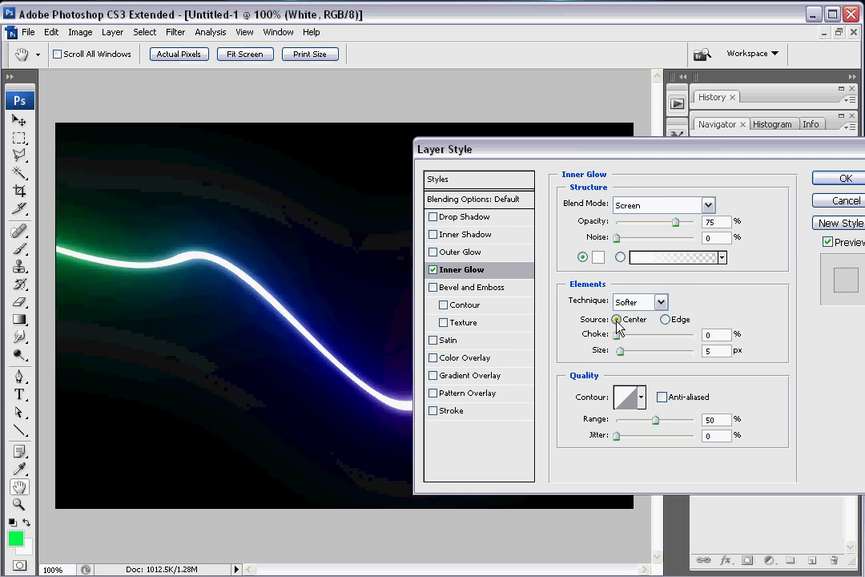
drag(634, 151, 705, 133)
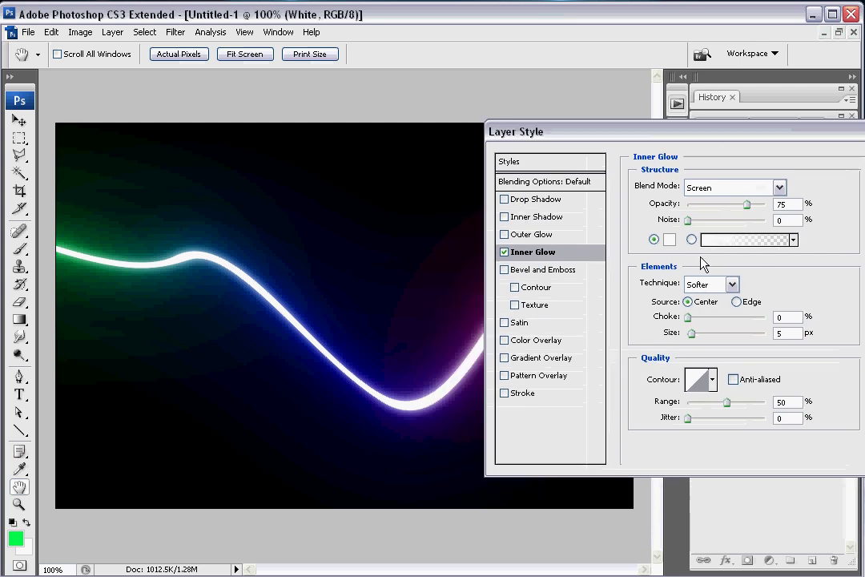
click(692, 333)
click(692, 332)
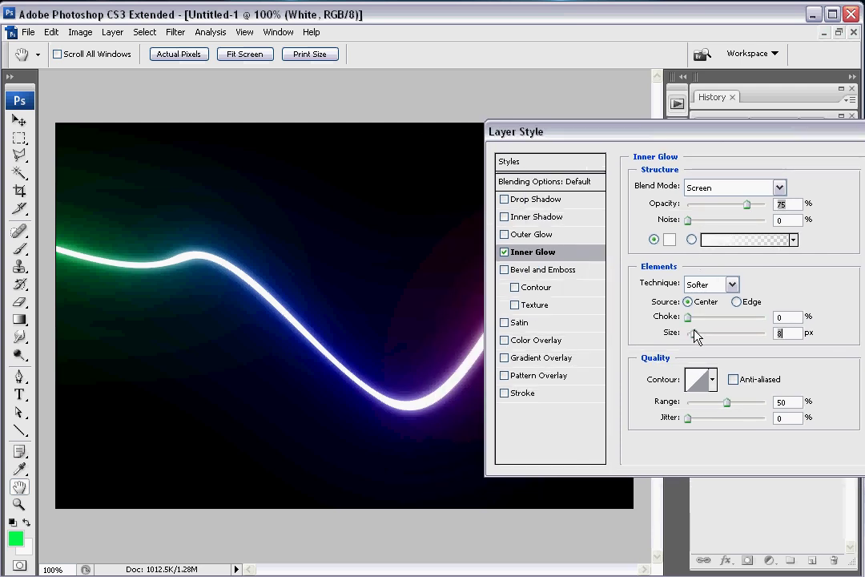
drag(747, 207, 782, 206)
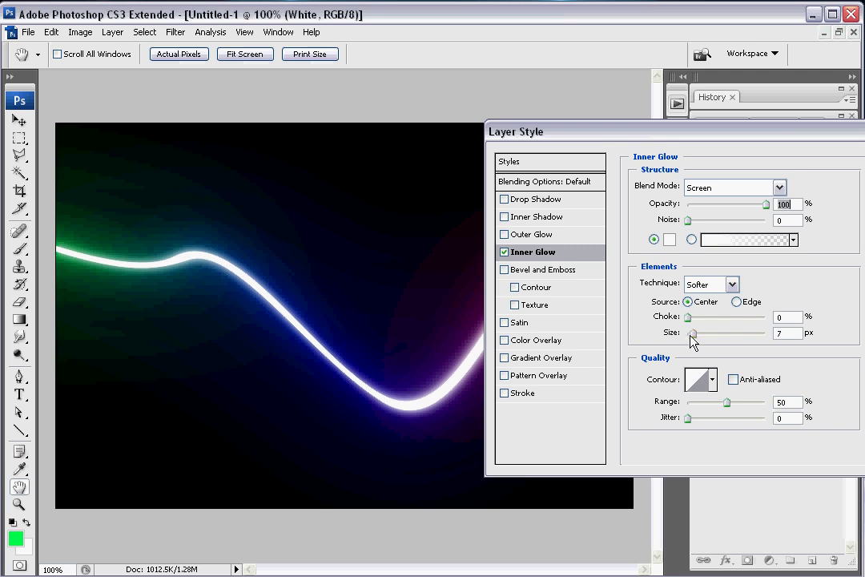
mouse_move(692, 334)
mouse_down()
mouse_move(708, 340)
mouse_move(699, 337)
mouse_up()
mouse_move(767, 208)
mouse_down()
mouse_move(732, 204)
mouse_move(769, 205)
mouse_up()
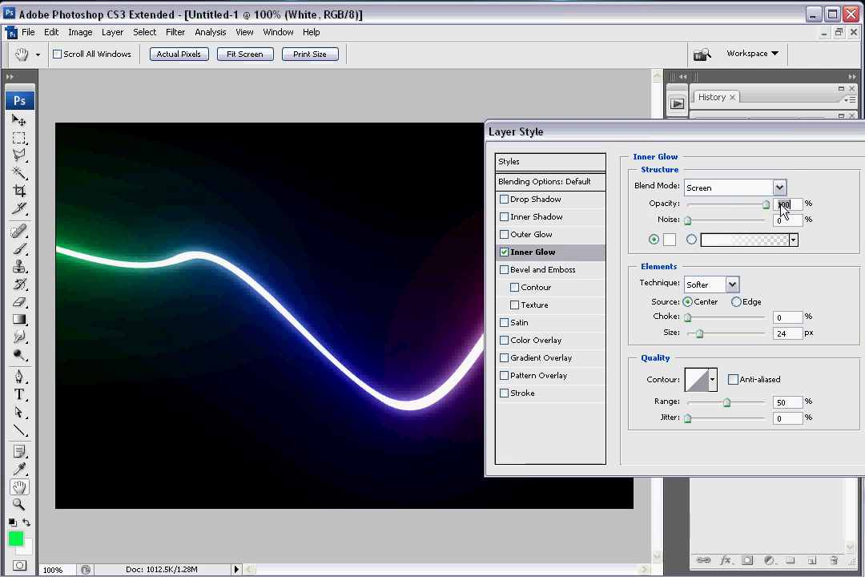
- Settle the inner glow at full opacity, a tiny size and 30% range, and apply it
mouse_move(699, 333)
mouse_down()
mouse_move(744, 337)
mouse_move(714, 335)
mouse_up()
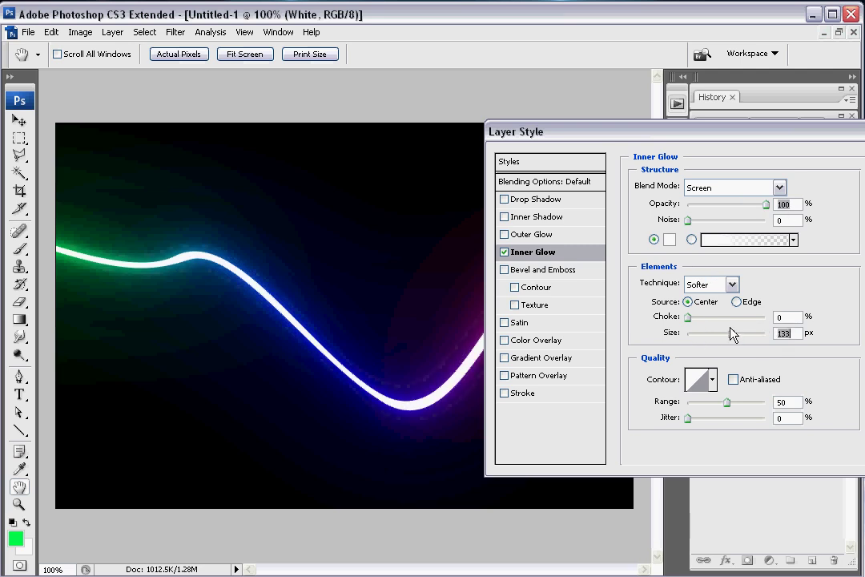
drag(727, 402, 760, 403)
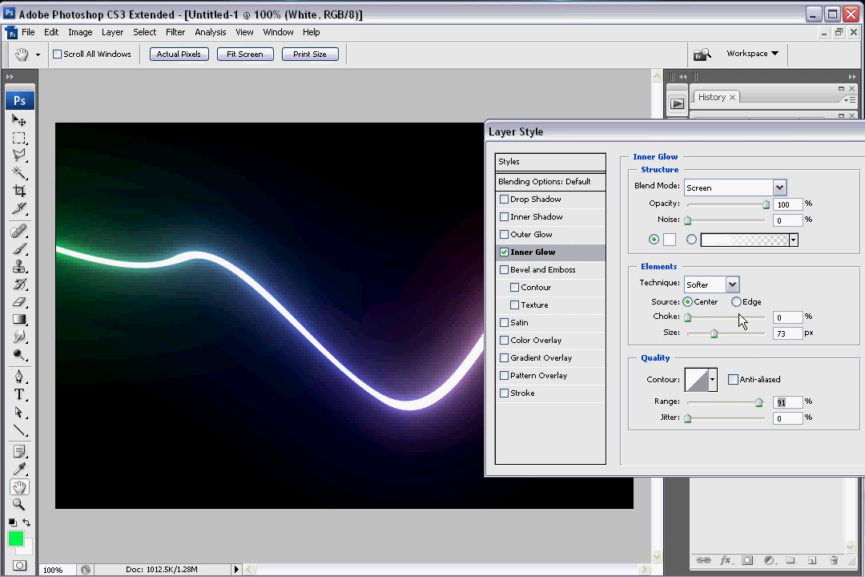
drag(714, 332, 678, 336)
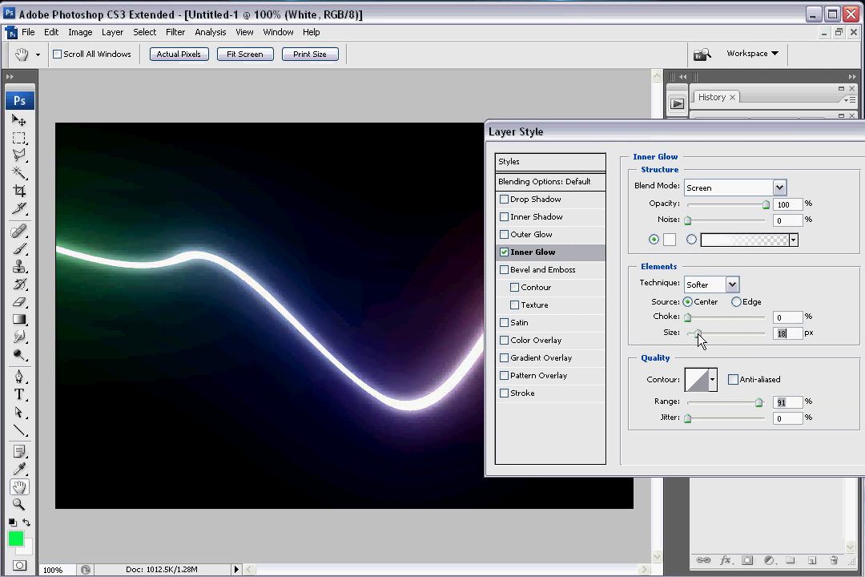
drag(759, 402, 708, 406)
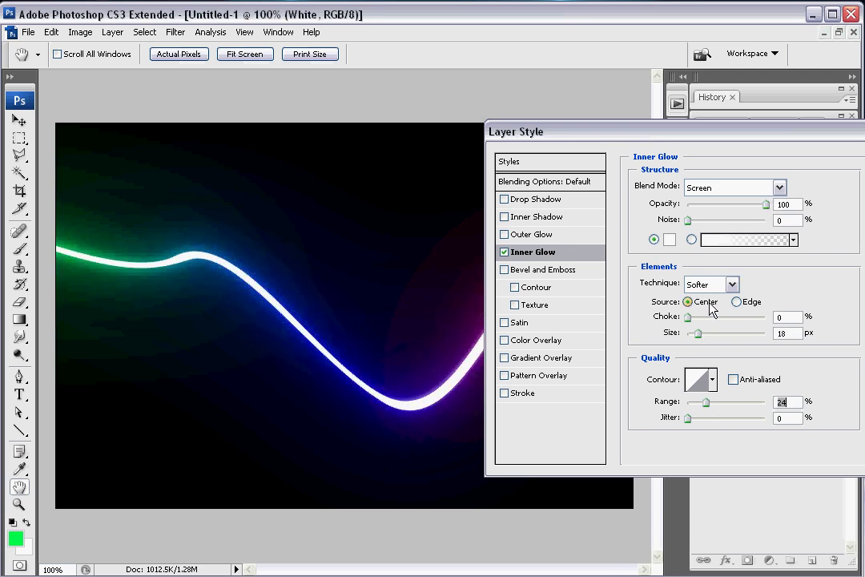
mouse_move(695, 336)
mouse_down()
mouse_move(703, 334)
mouse_move(677, 337)
mouse_move(691, 334)
mouse_up()
drag(704, 406, 711, 407)
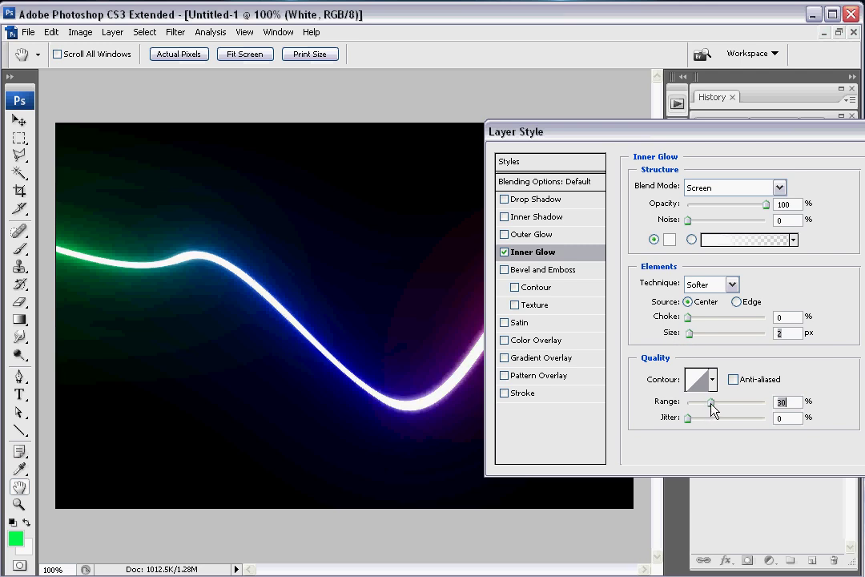
drag(743, 122, 655, 110)
click(782, 145)
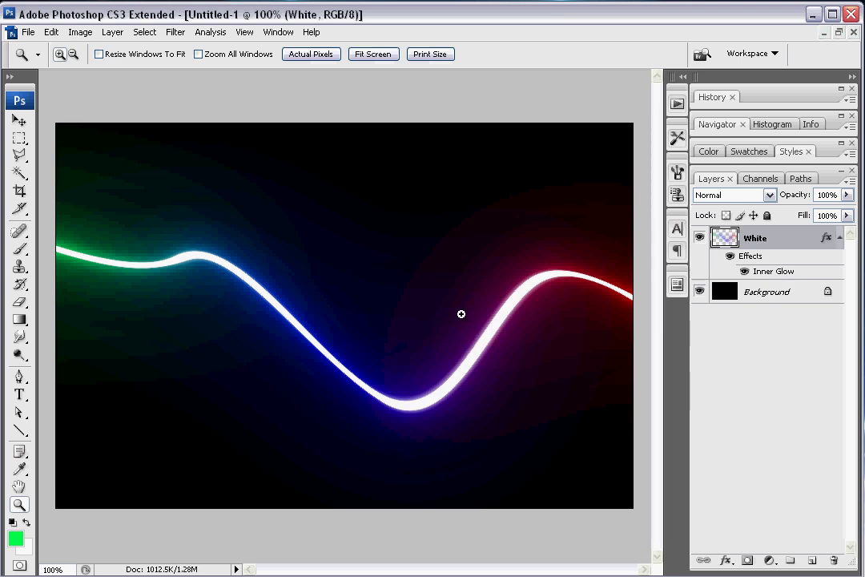
- Add a new Layer 1 above White, fill it with black, and set it to Screen
click(839, 238)
click(811, 560)
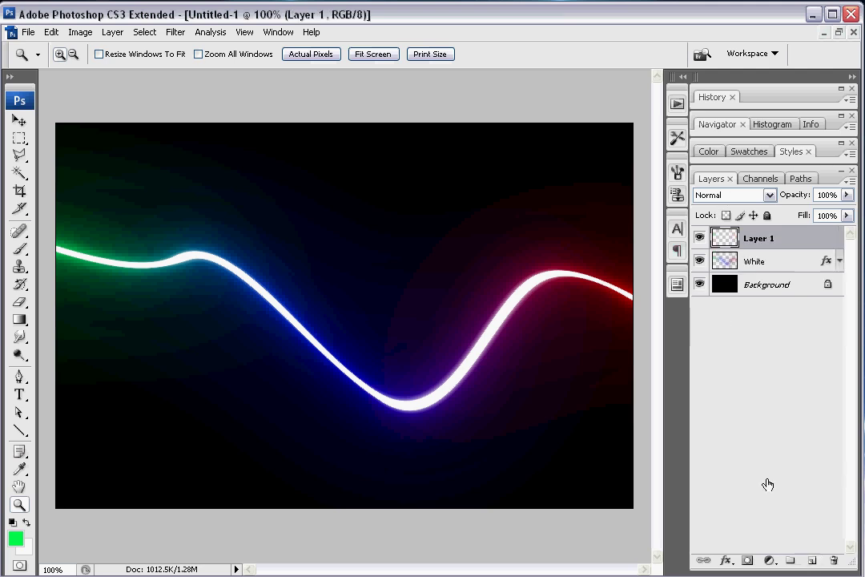
key(shift+BackSpace)
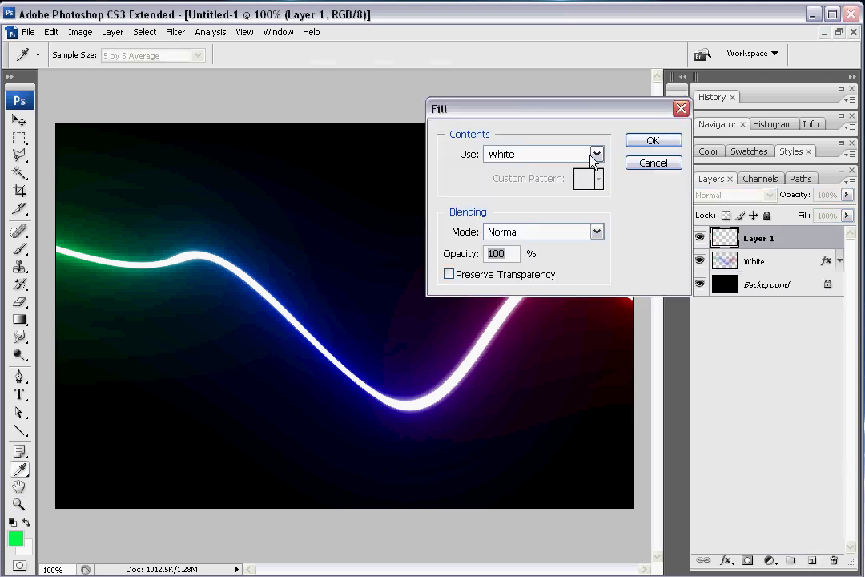
click(595, 154)
click(513, 260)
click(653, 141)
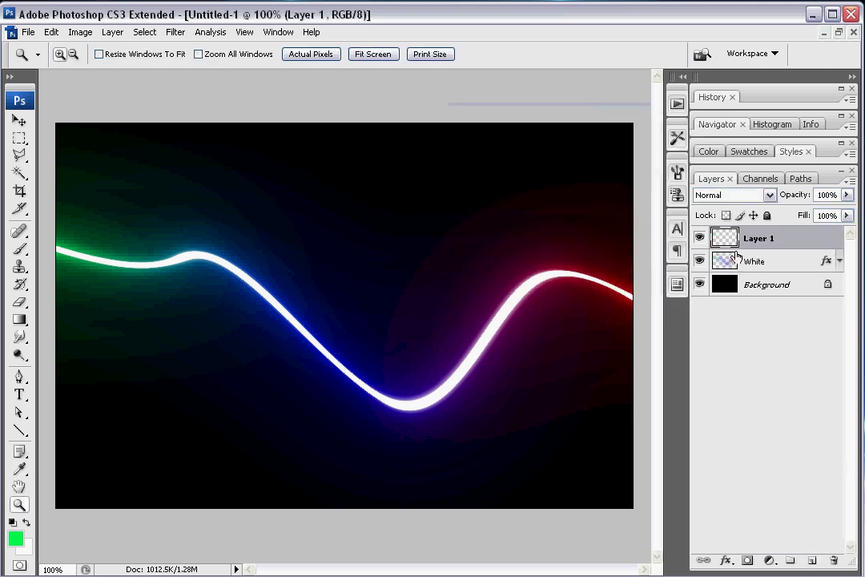
click(771, 198)
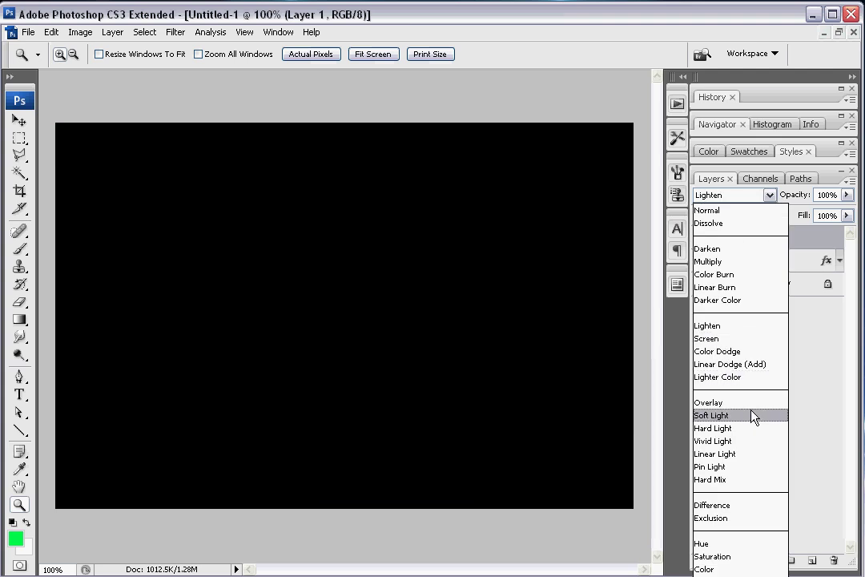
click(751, 341)
- Render a Lens Flare on Layer 1 centred at the line's low dip
click(175, 32)
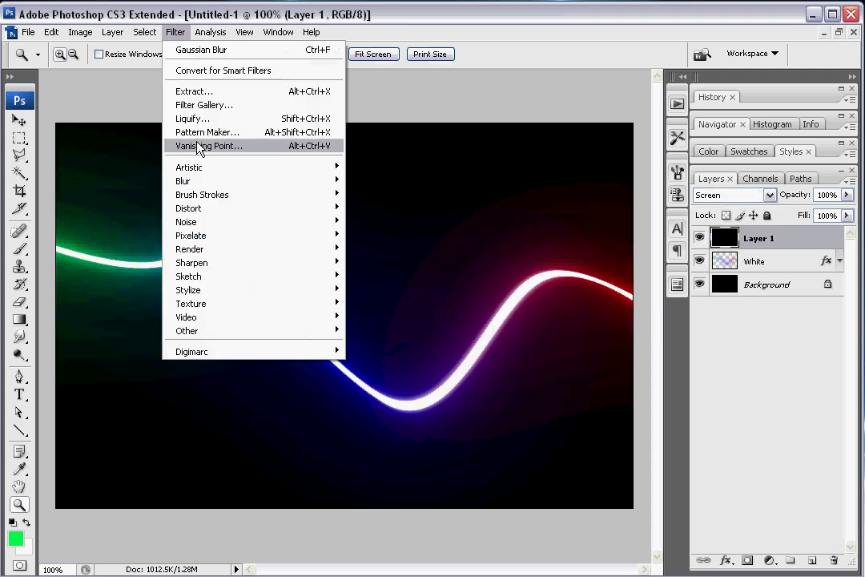
mouse_move(224, 249)
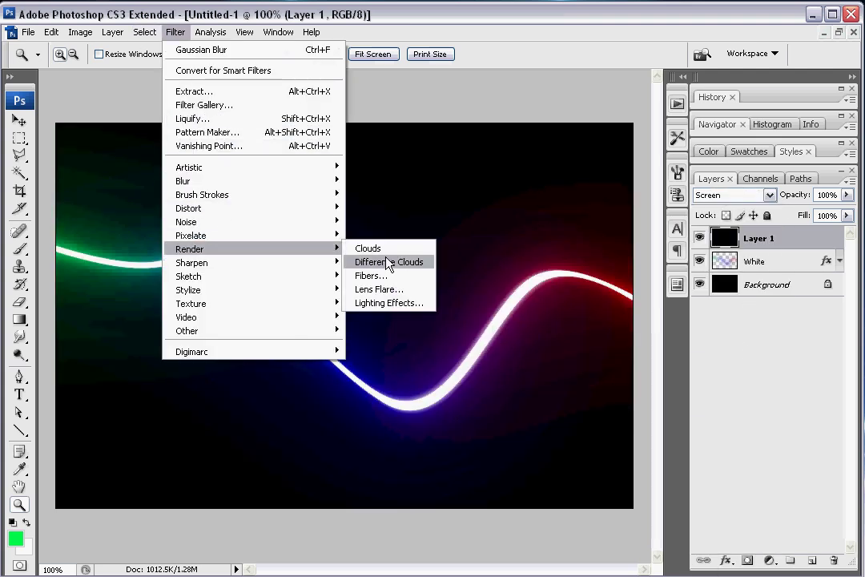
click(393, 289)
drag(596, 216, 597, 252)
click(694, 136)
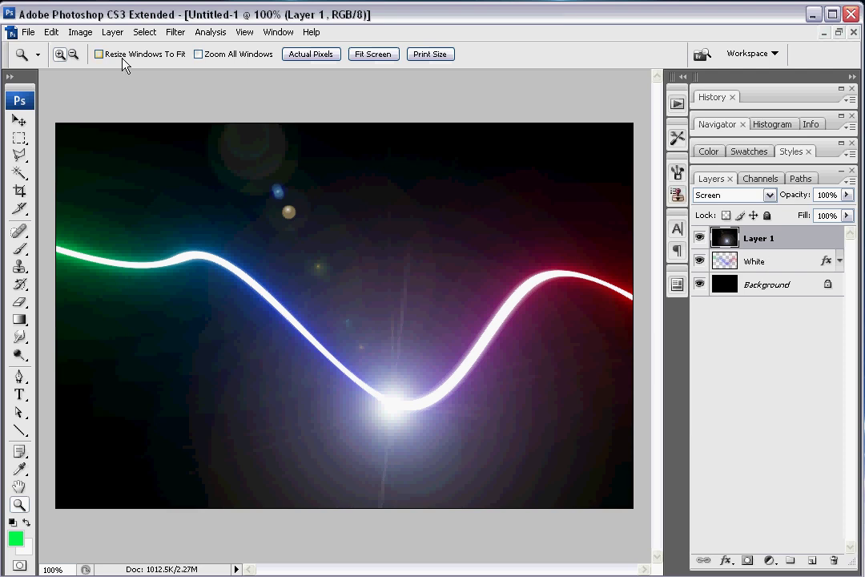
- In Curves, lower the Red channel curve and raise the Blue channel curve
click(80, 32)
mouse_move(120, 81)
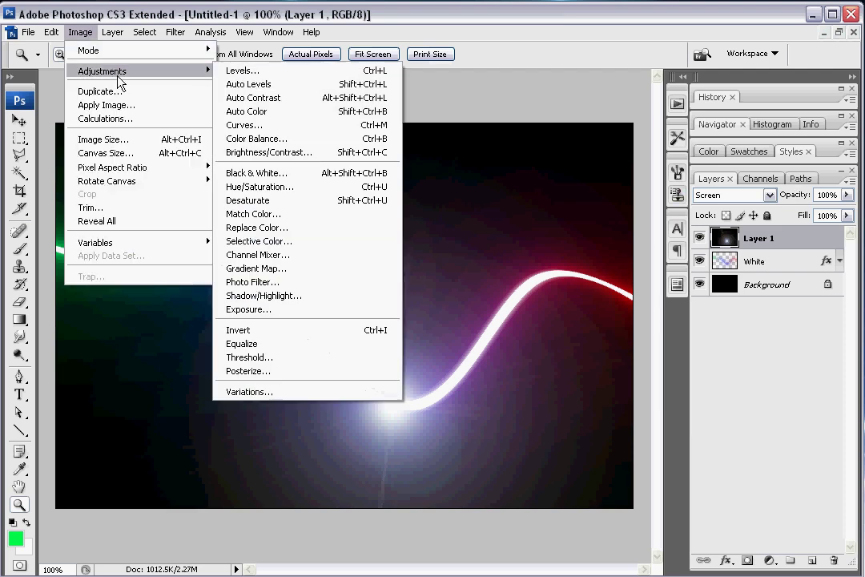
click(321, 126)
drag(693, 104, 600, 78)
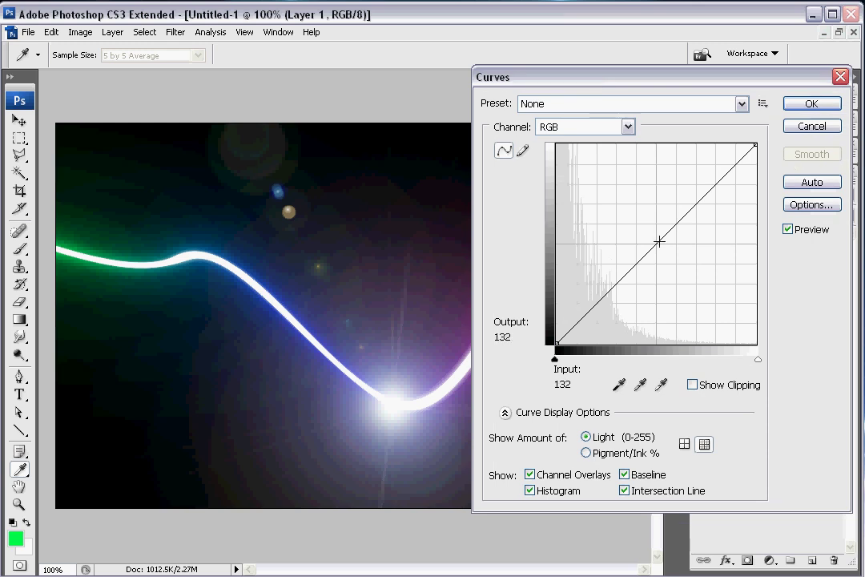
drag(660, 241, 645, 231)
click(627, 127)
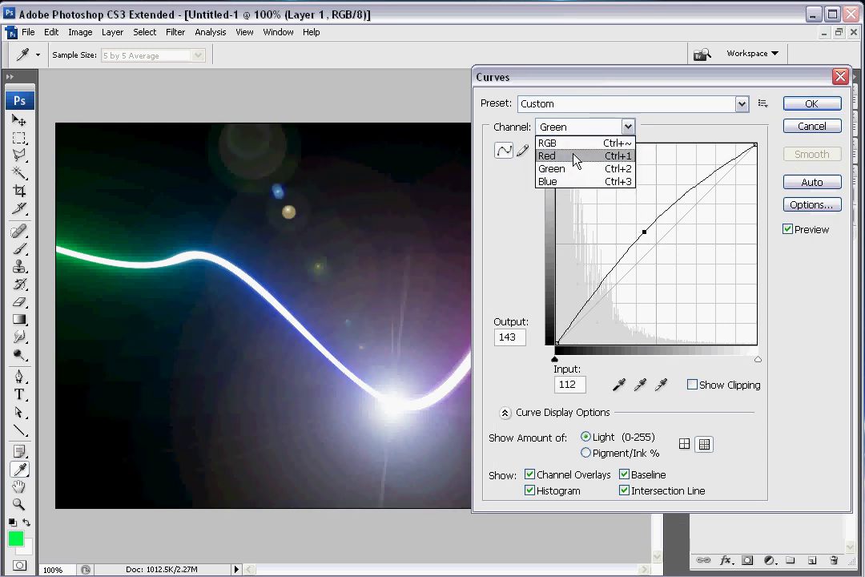
click(575, 156)
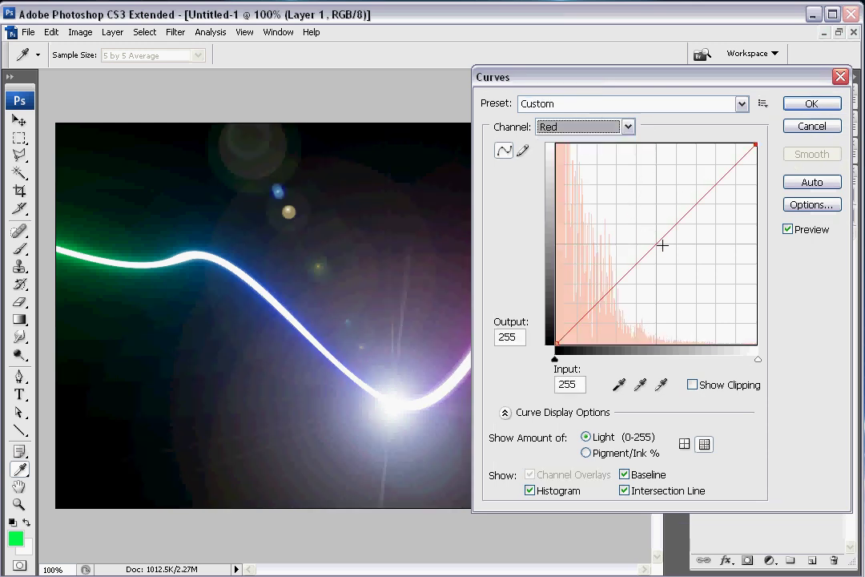
drag(662, 238, 675, 253)
click(627, 126)
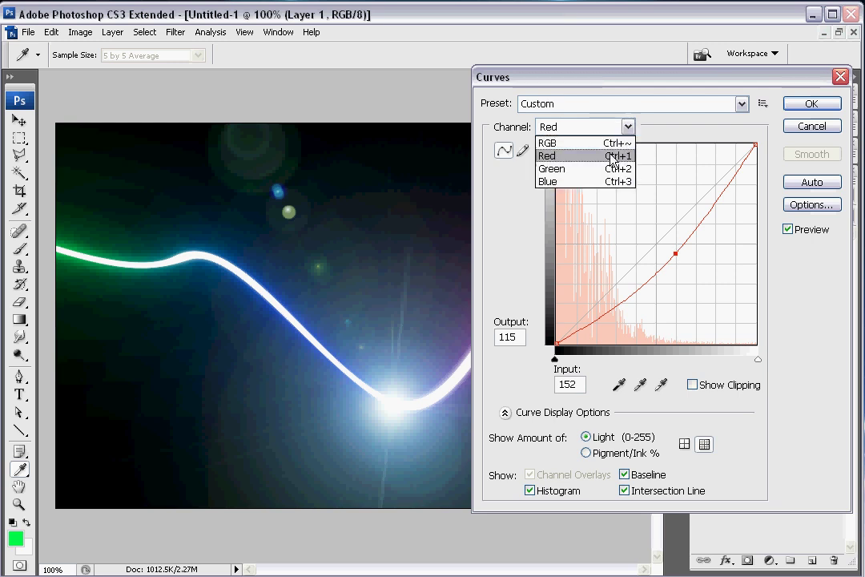
click(621, 185)
mouse_move(670, 232)
mouse_down()
mouse_move(647, 227)
mouse_move(669, 250)
mouse_up()
- Adjust the Green curve and shape an S-curve on RGB for stronger contrast, then apply
click(628, 126)
click(547, 164)
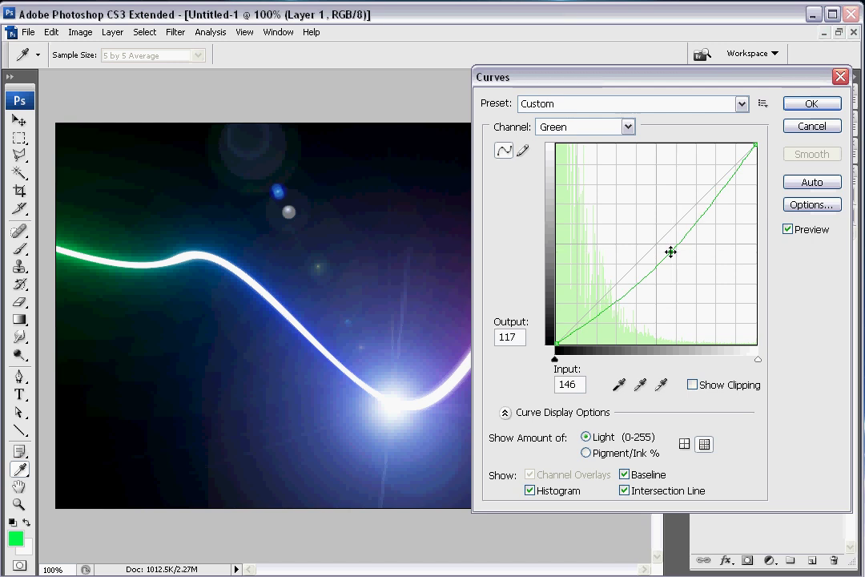
click(628, 127)
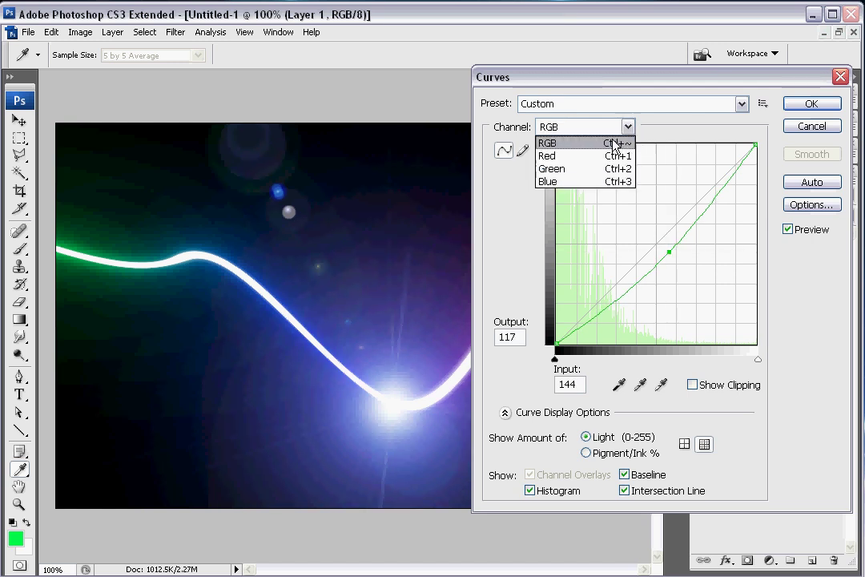
click(561, 141)
mouse_move(670, 209)
mouse_down()
mouse_move(681, 218)
mouse_move(666, 189)
mouse_up()
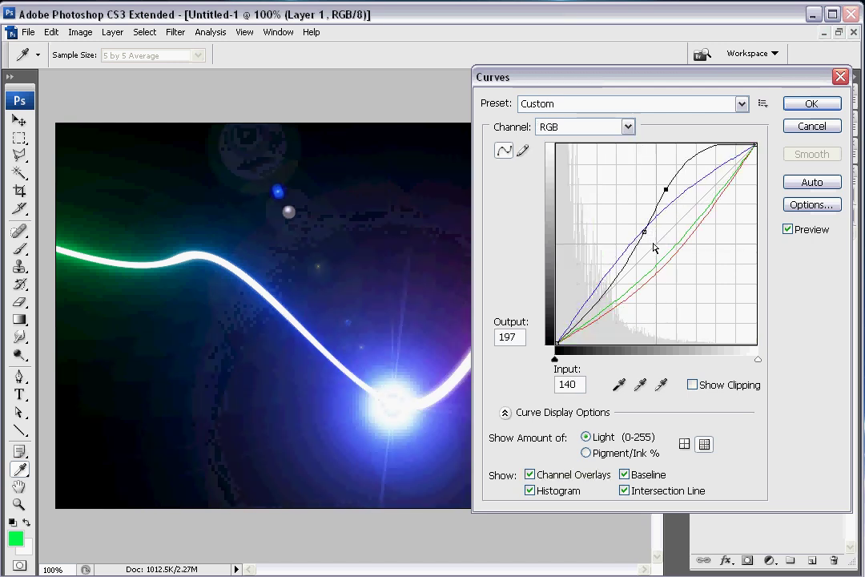
drag(642, 230, 633, 286)
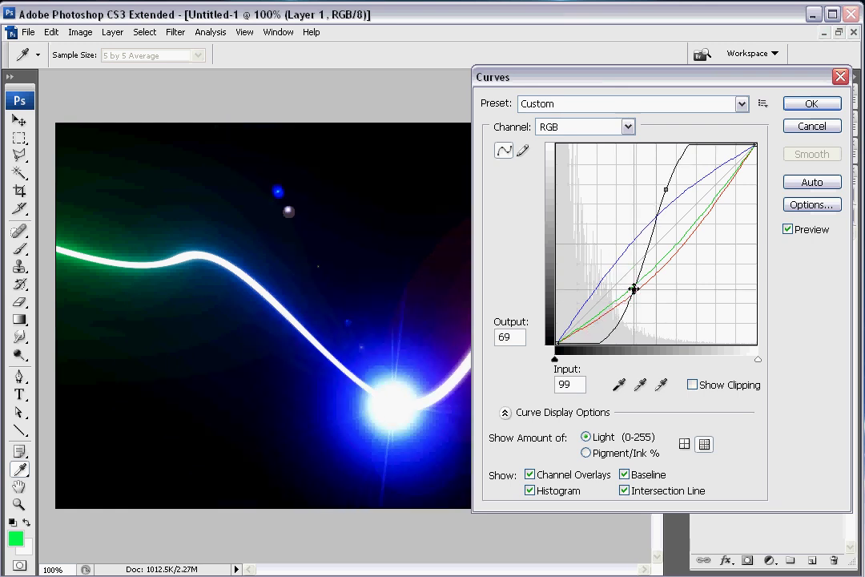
drag(668, 193, 670, 197)
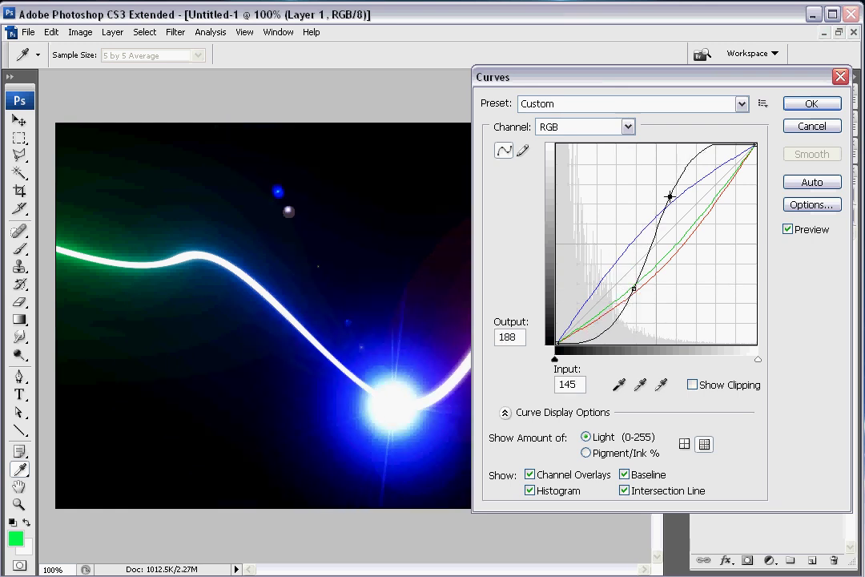
click(812, 104)
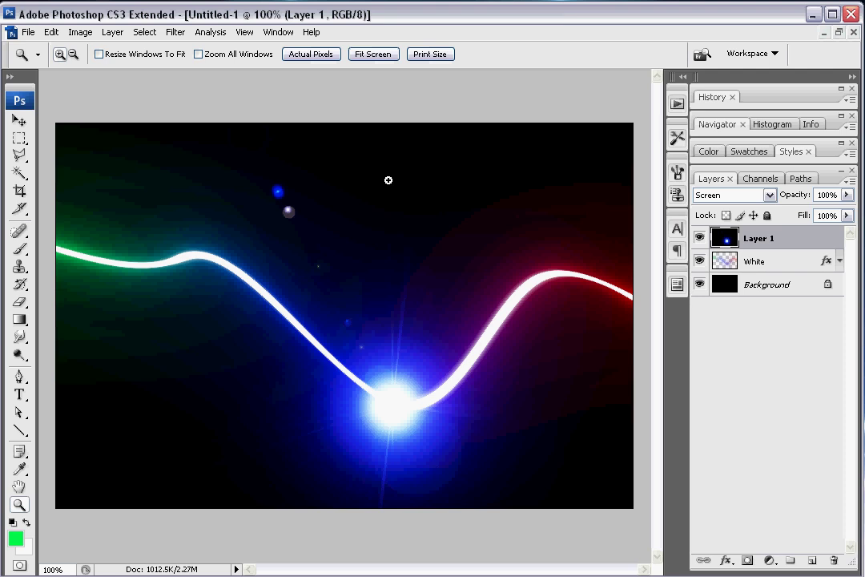
- Try Hard Light, Soft Light, Color Burn and Linear Burn blend modes on Layer 1
click(771, 201)
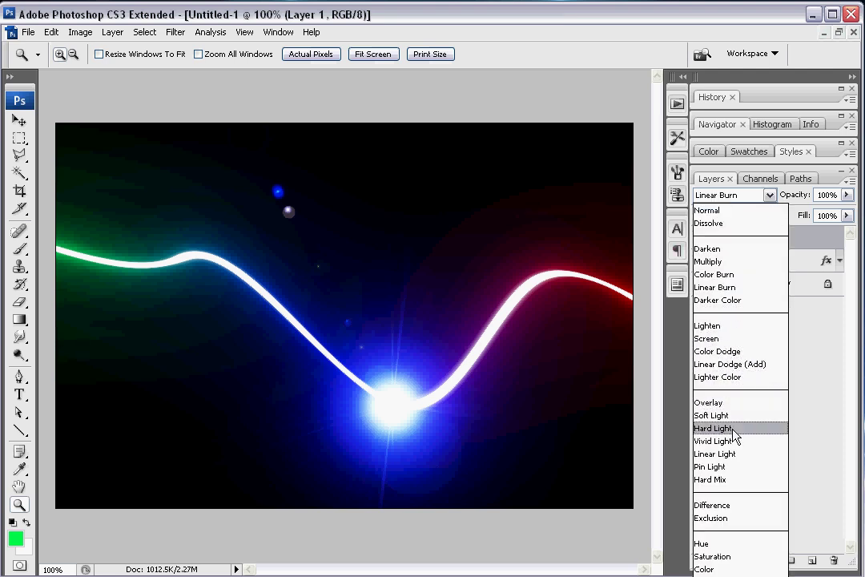
click(733, 429)
click(769, 194)
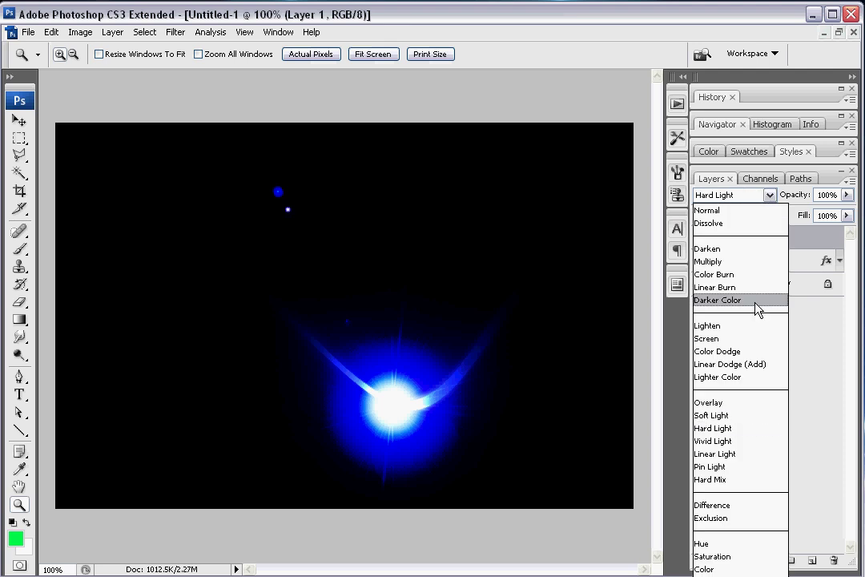
click(721, 415)
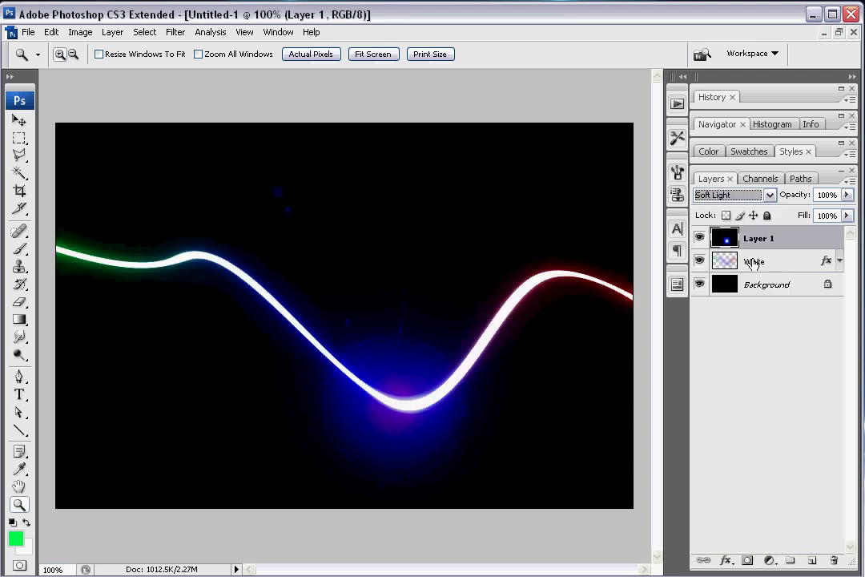
click(770, 195)
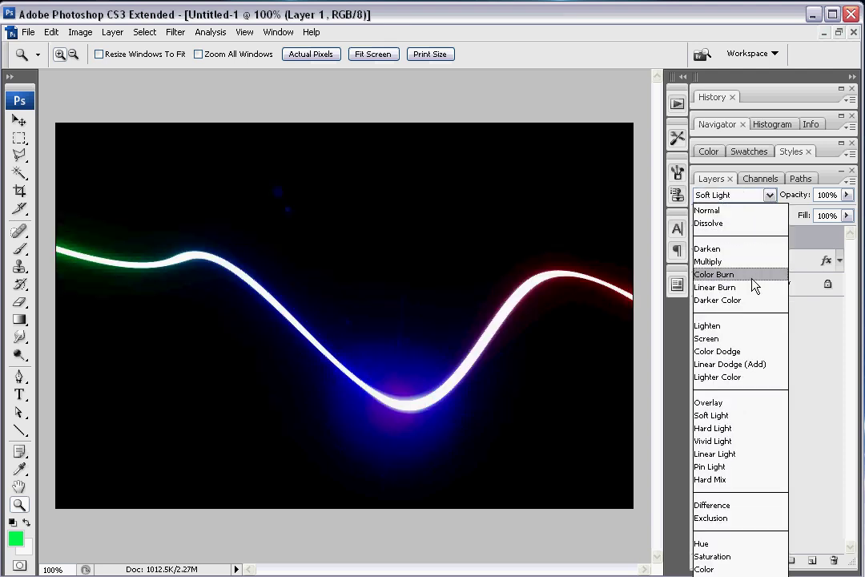
click(752, 277)
click(770, 194)
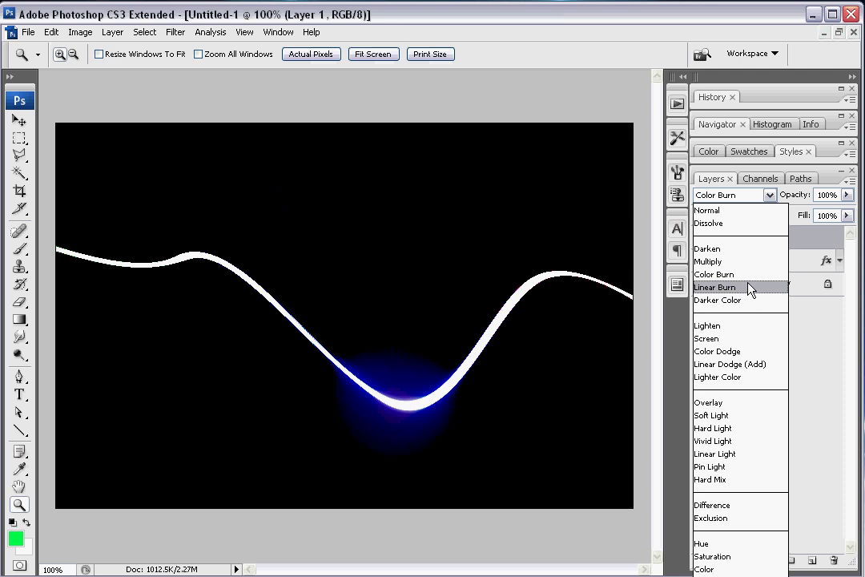
click(751, 287)
- Step Layer 1 through Lighten, Color Dodge, Linear Dodge (Add), Lighter Color, Overlay and beyond
key(Down)
key(Down)
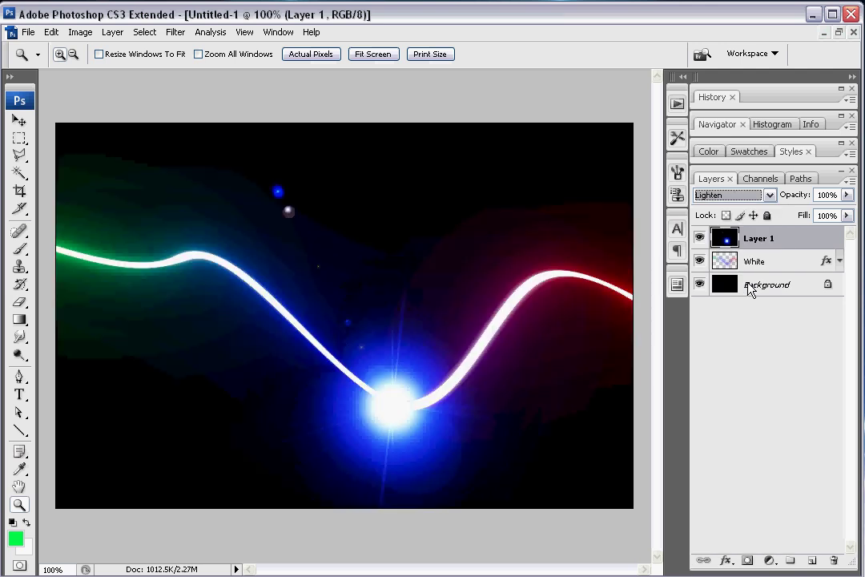
key(Down)
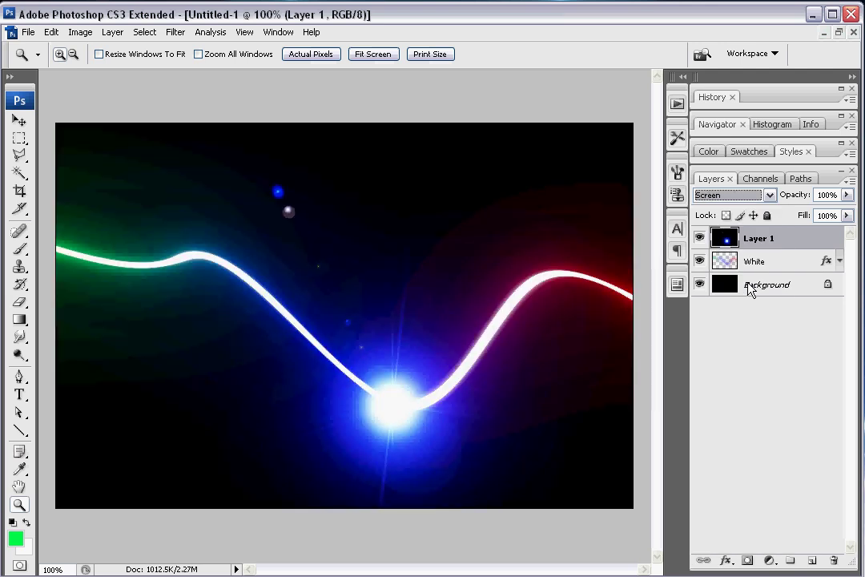
key(Up)
key(Down)
key(Down)
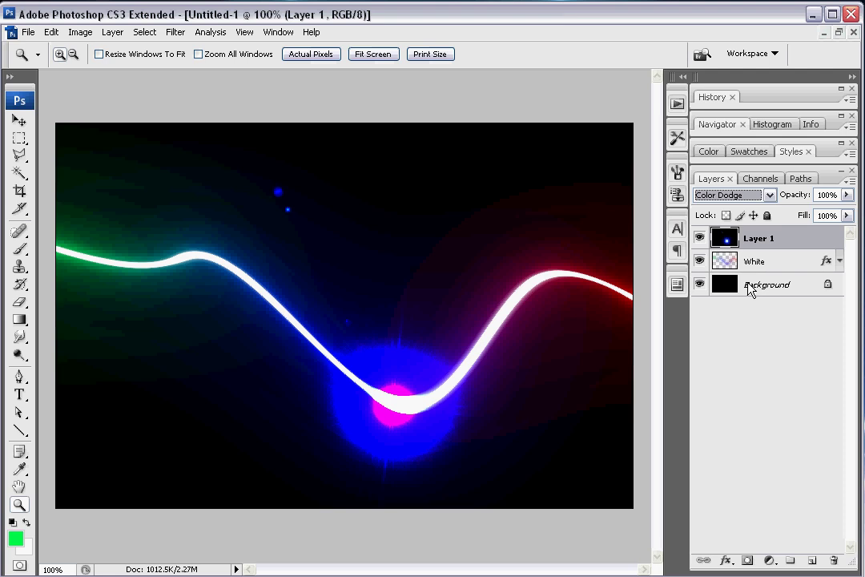
key(Down)
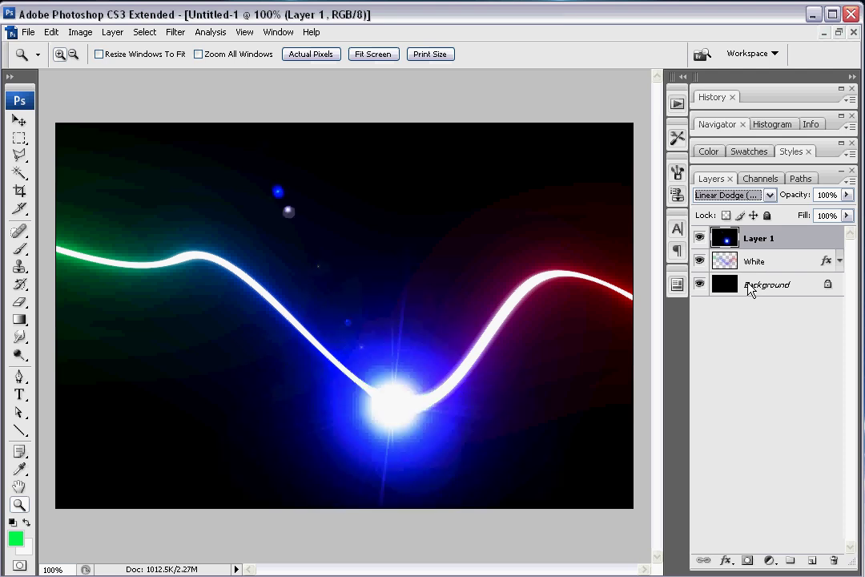
key(Down)
key(Down)
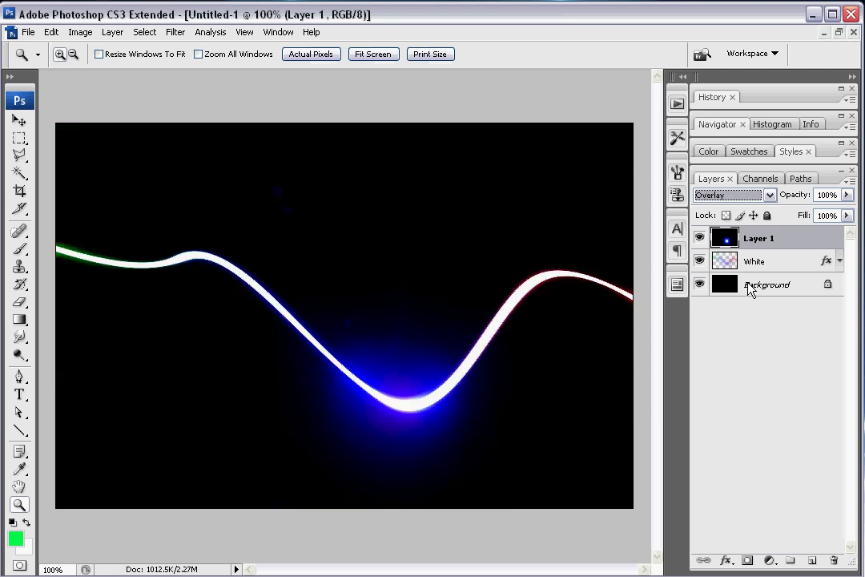
key(Down)
key(Down)
key(Down)
key(Down)
key(Down)
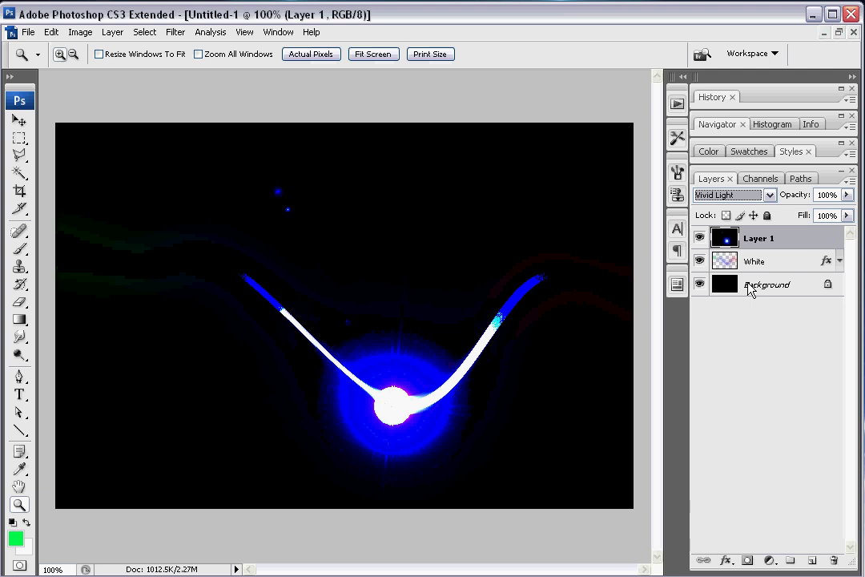
key(Down)
key(Down)
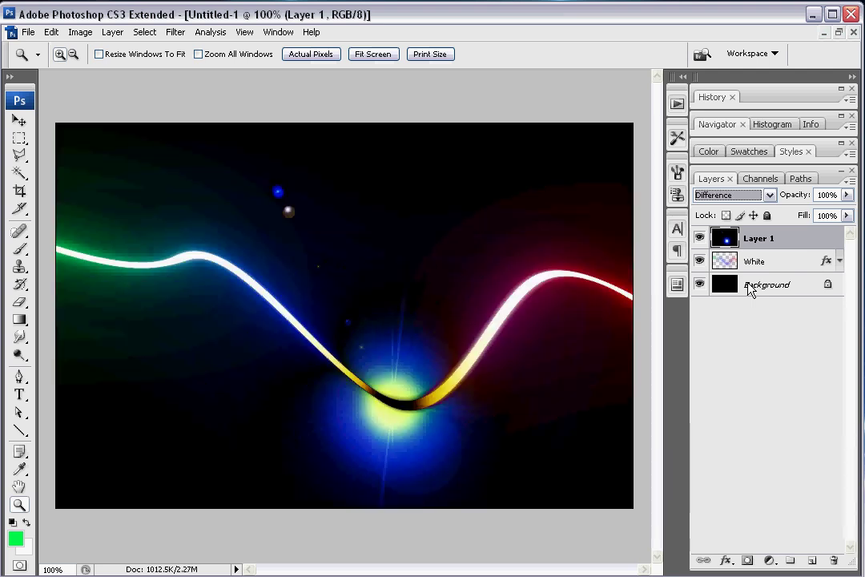
- Delete the lens flare Layer 1, leaving White above Background
drag(746, 237, 833, 560)
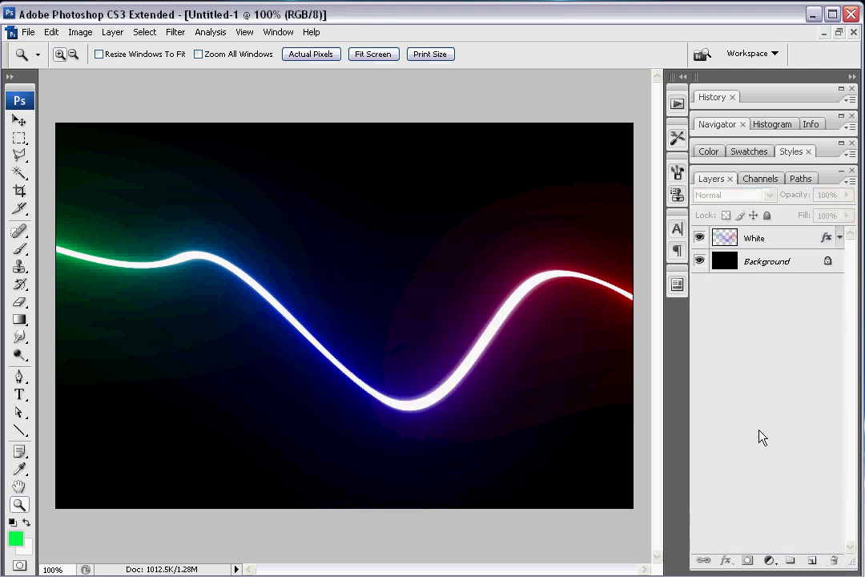